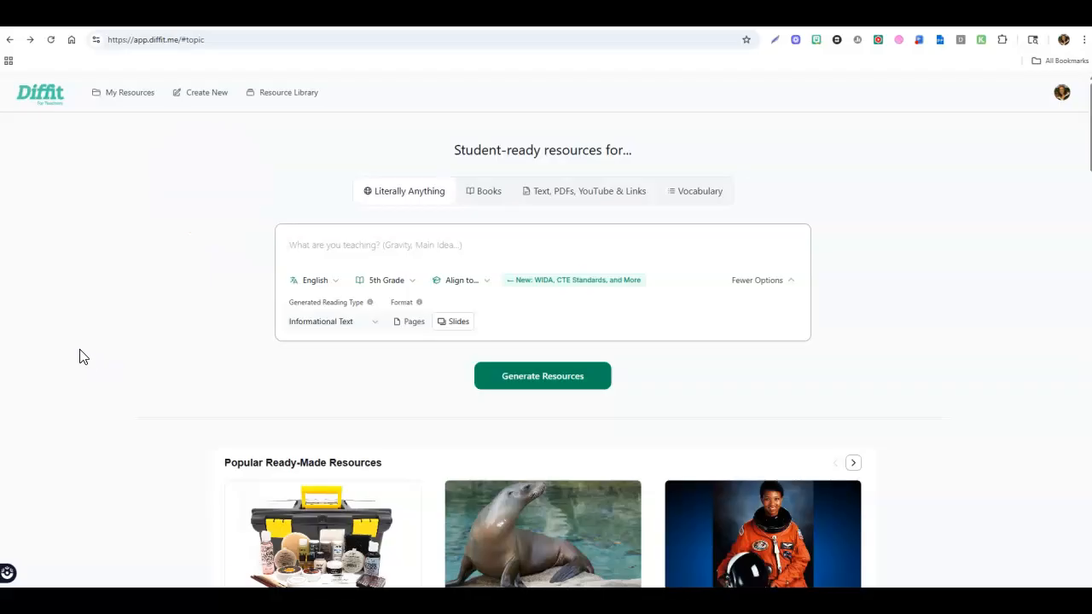
Step: Browse the book-based resource option, select 1984 by George Orwell, and examine the available end chapters
{"action": "left_click", "coordinate": [40, 107]}
{"action": "left_click", "coordinate": [487, 193]}
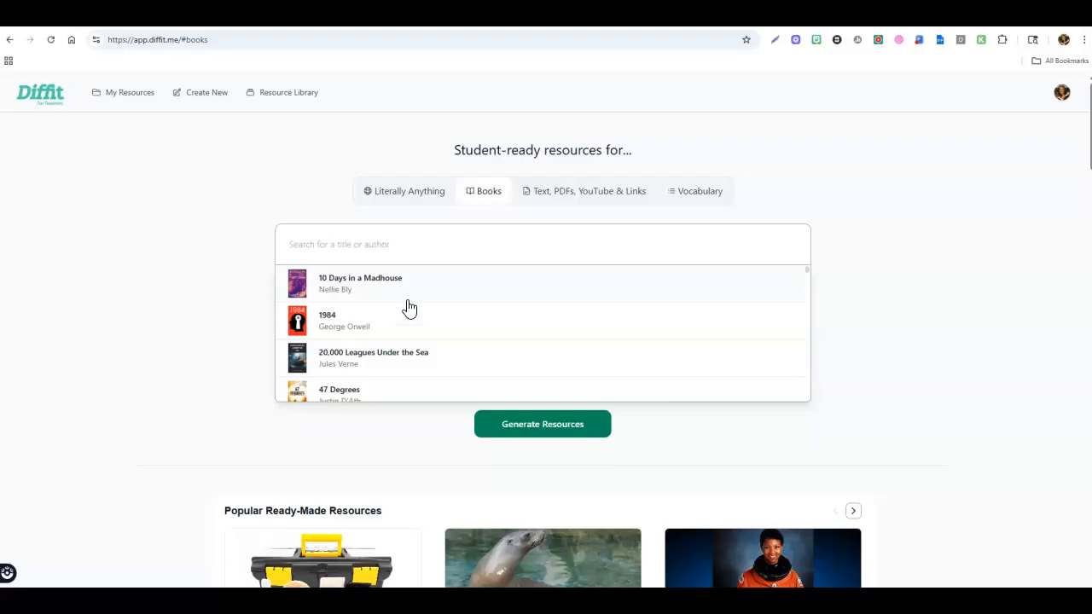
{"action": "scroll", "coordinate": [394, 344], "scroll_direction": "down", "scroll_amount": 3}
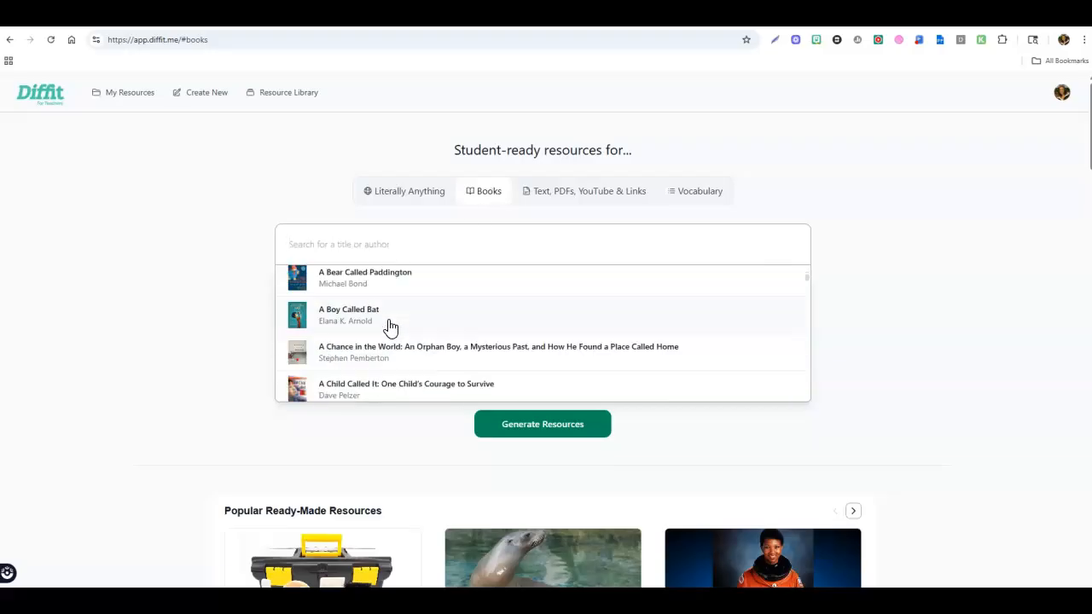
{"action": "scroll", "coordinate": [389, 328], "scroll_direction": "up", "scroll_amount": 3}
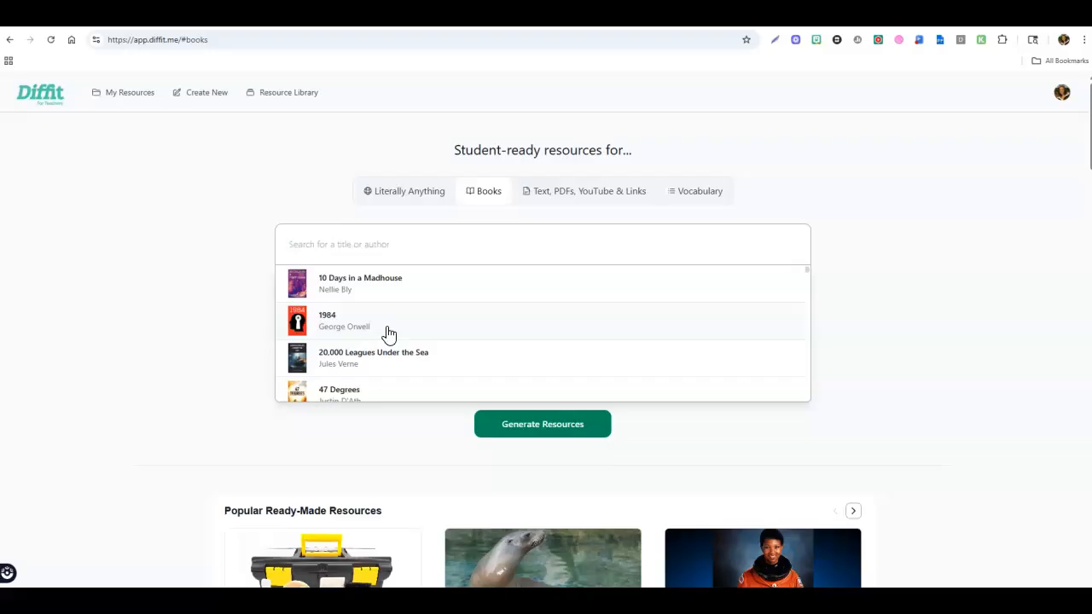
{"action": "left_click", "coordinate": [353, 332]}
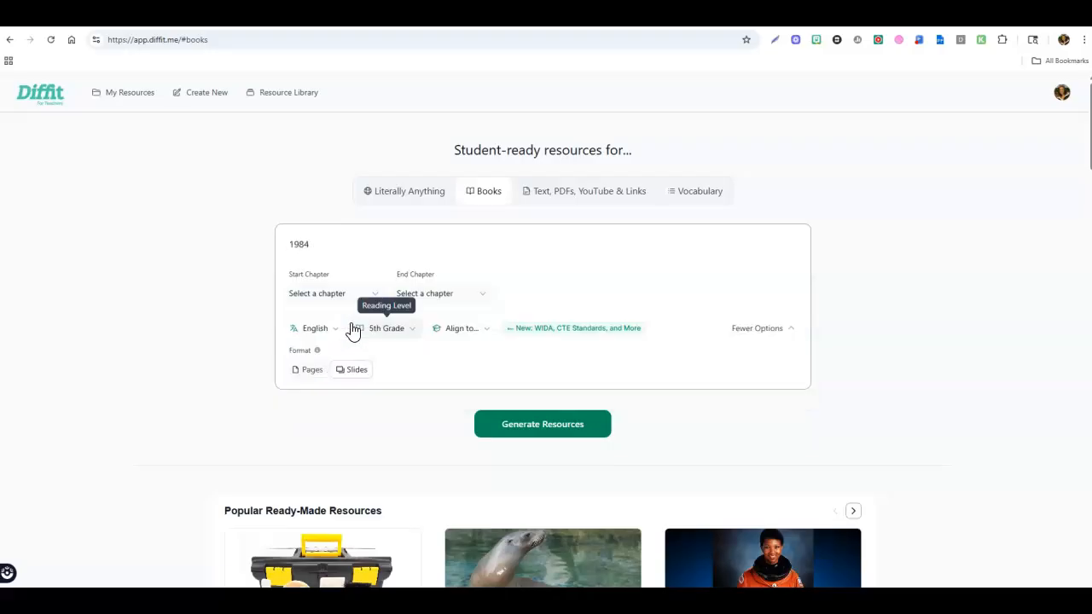
{"action": "left_click", "coordinate": [484, 295]}
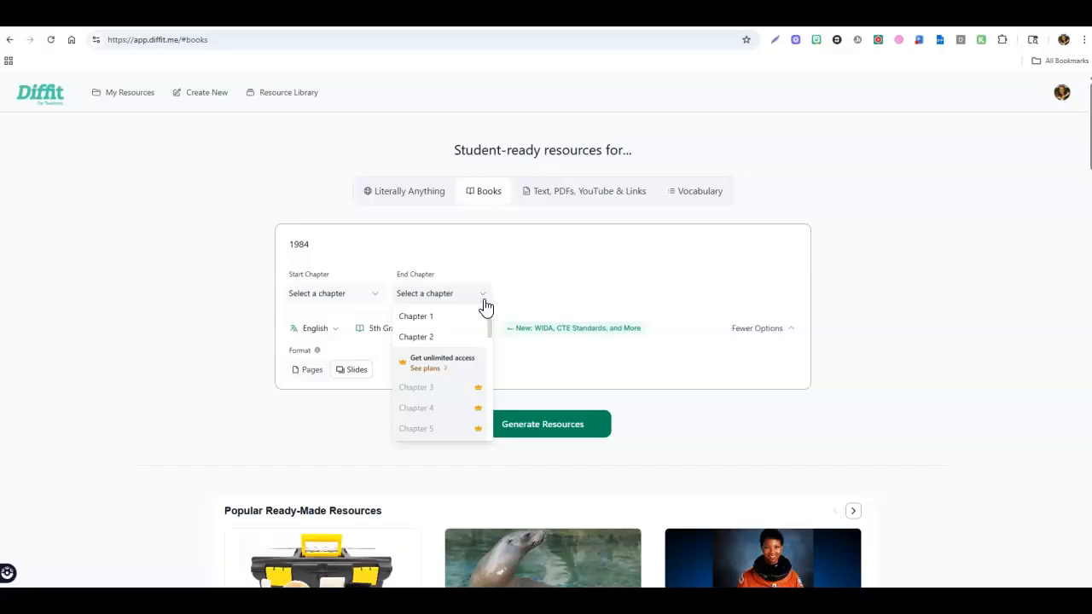
{"action": "scroll", "coordinate": [415, 426], "scroll_direction": "down", "scroll_amount": 5}
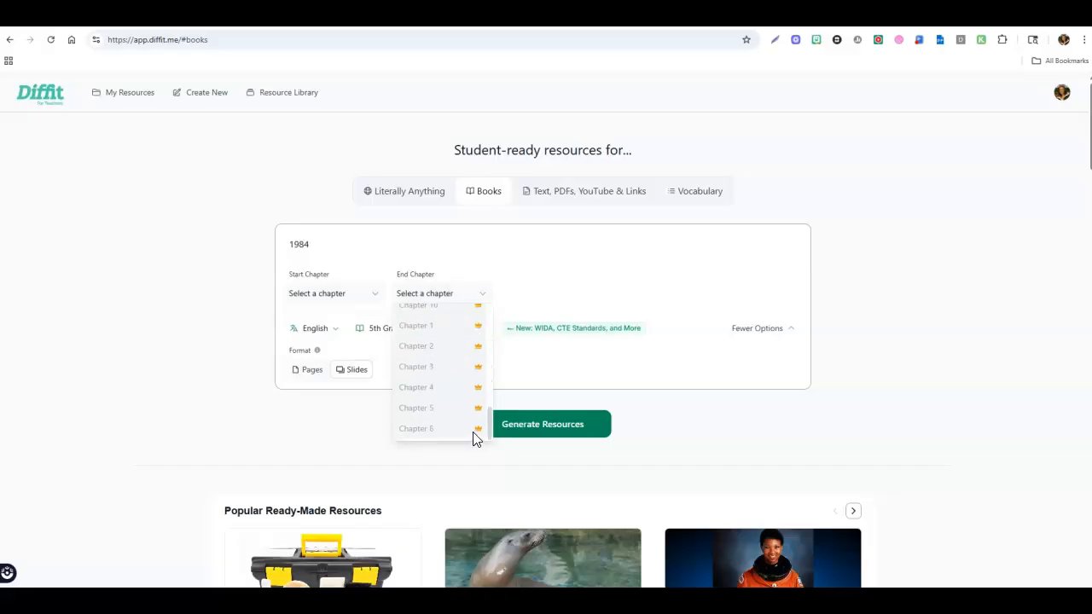
{"action": "left_click", "coordinate": [434, 245]}
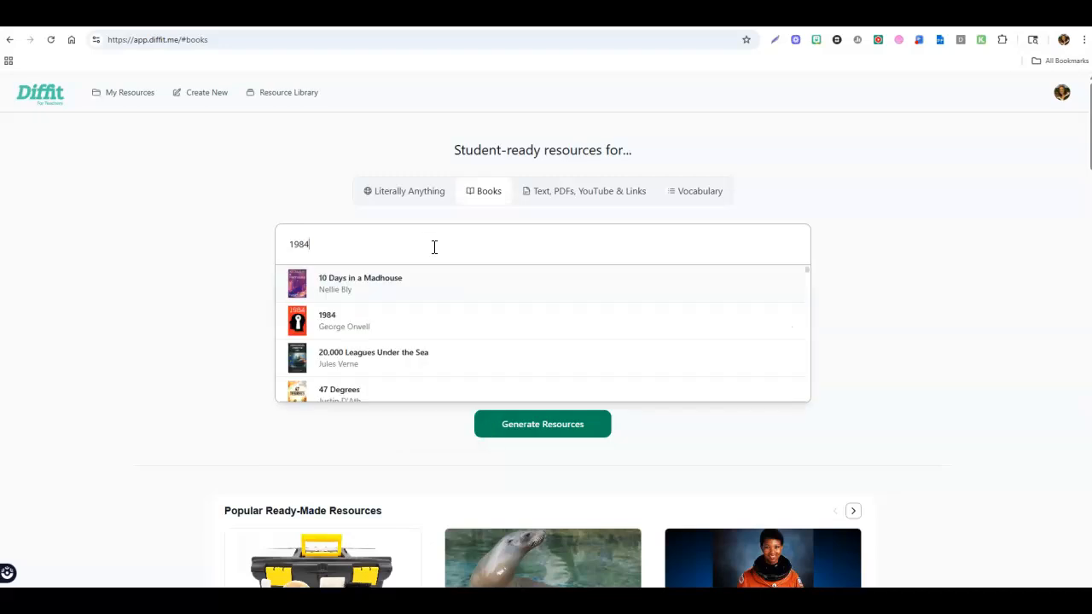
Step: Look at the resource forms for text, PDFs, YouTube and links, and for vocabulary words
{"action": "left_click", "coordinate": [573, 202]}
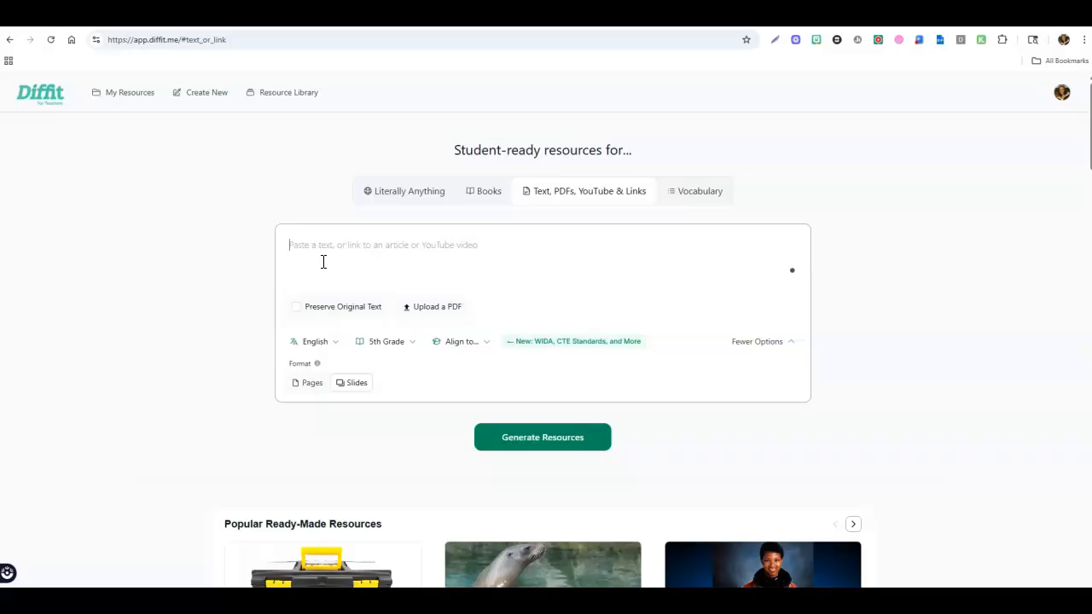
{"action": "left_click", "coordinate": [717, 199]}
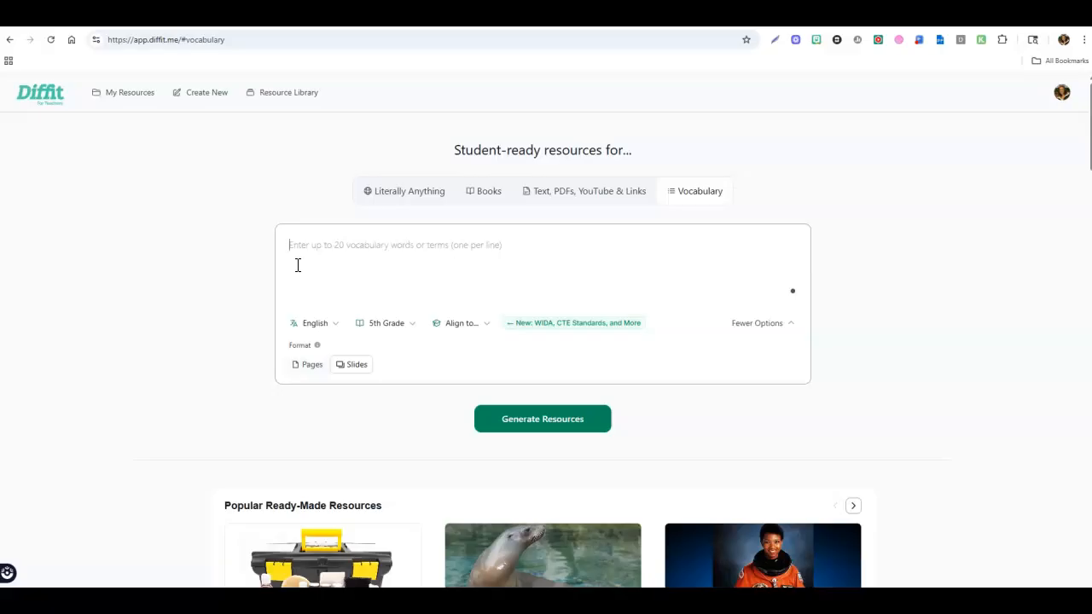
Step: Enter D-Day as the topic under Literally Anything and set the reading level to 8th Grade
{"action": "left_click", "coordinate": [389, 201]}
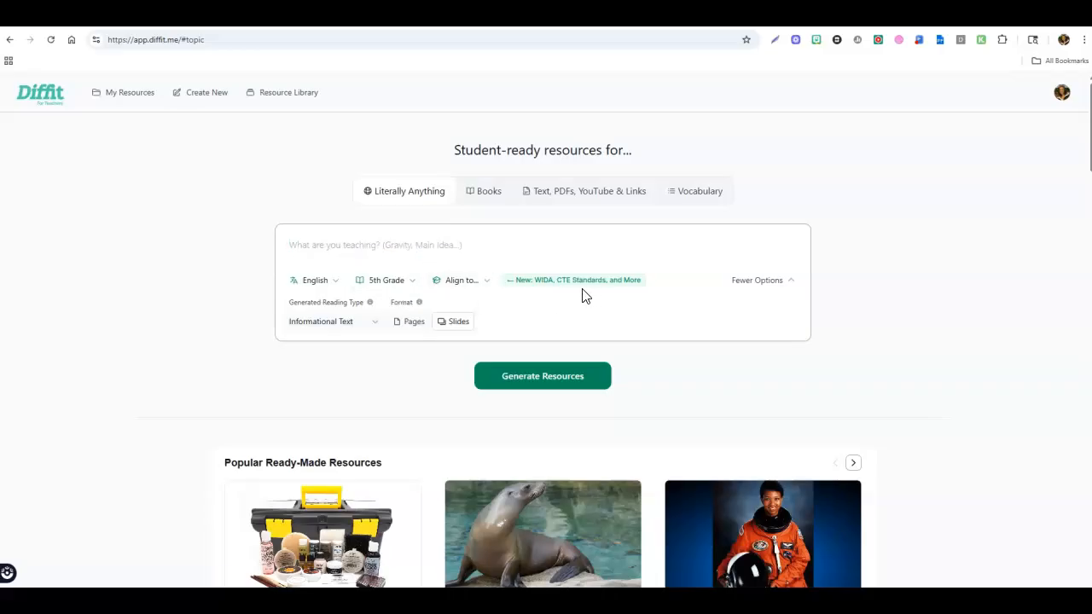
{"action": "type", "text": "D-Day"}
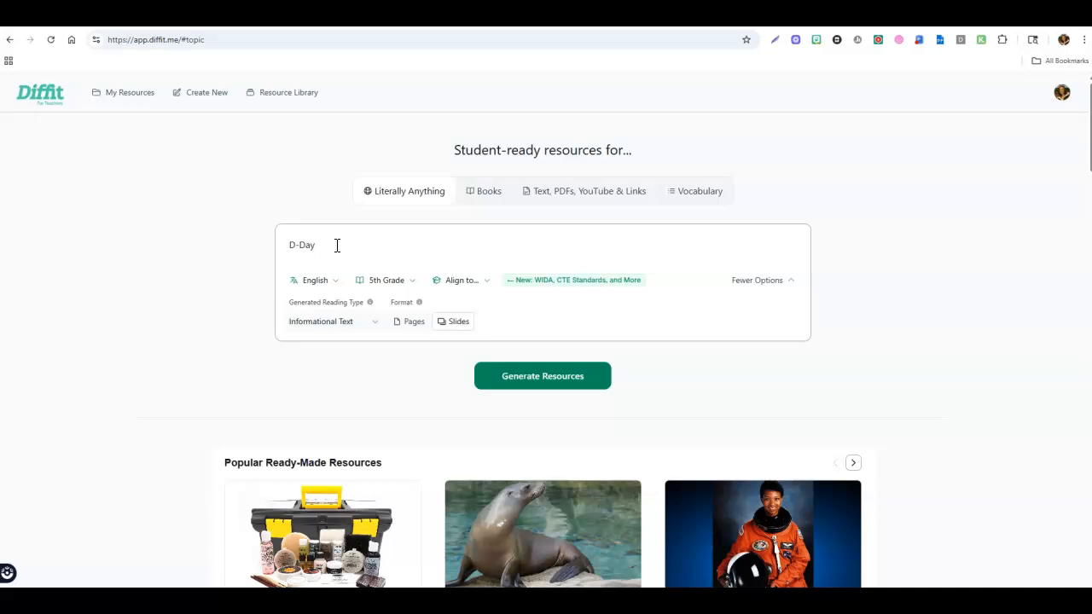
{"action": "left_click", "coordinate": [414, 282]}
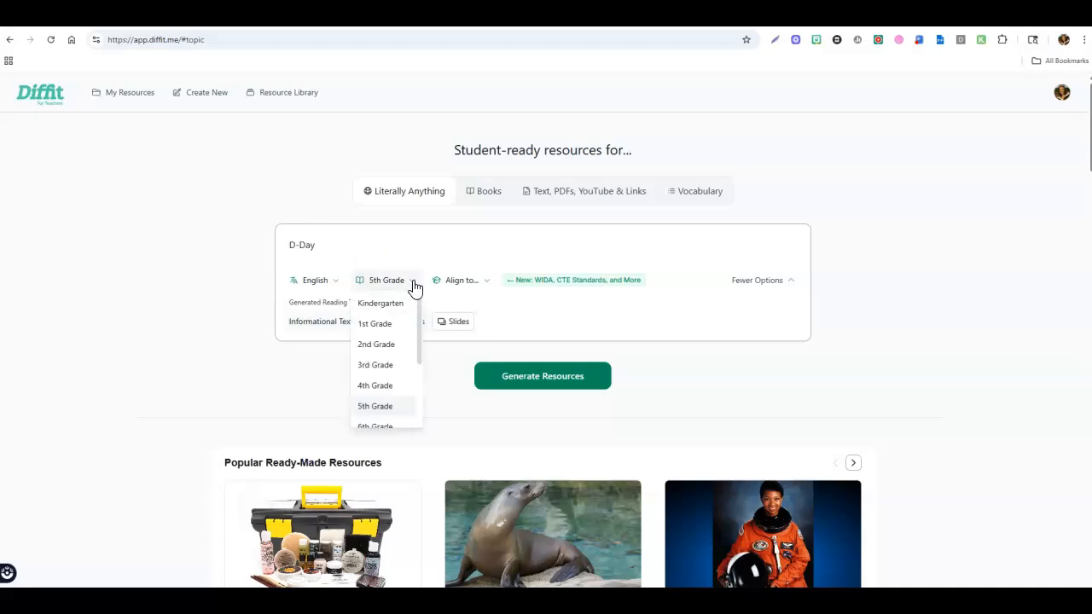
{"action": "scroll", "coordinate": [404, 332], "scroll_direction": "down", "scroll_amount": 2}
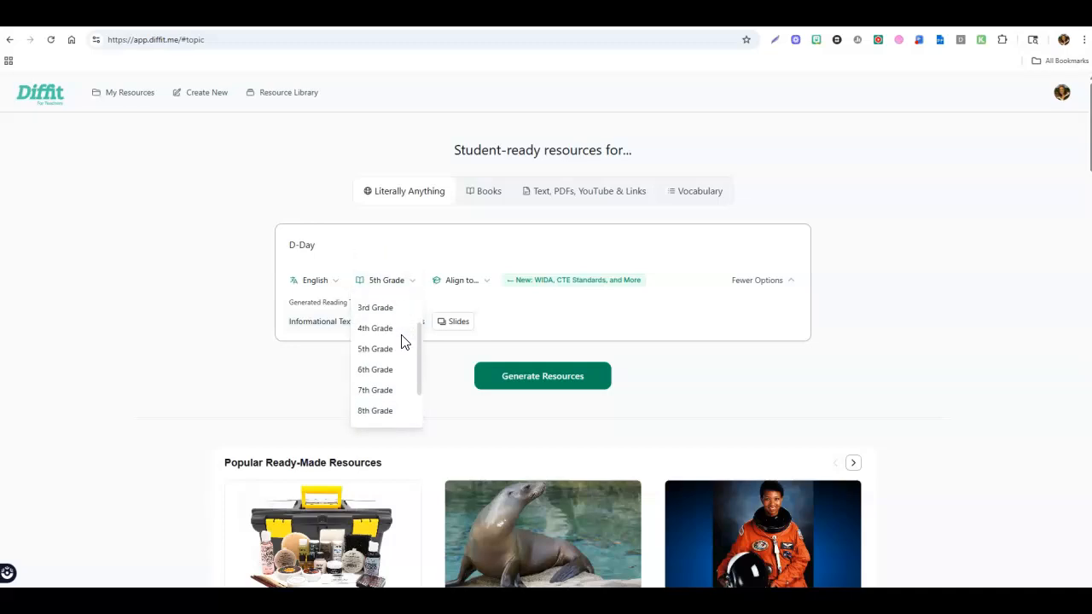
{"action": "left_click", "coordinate": [375, 411]}
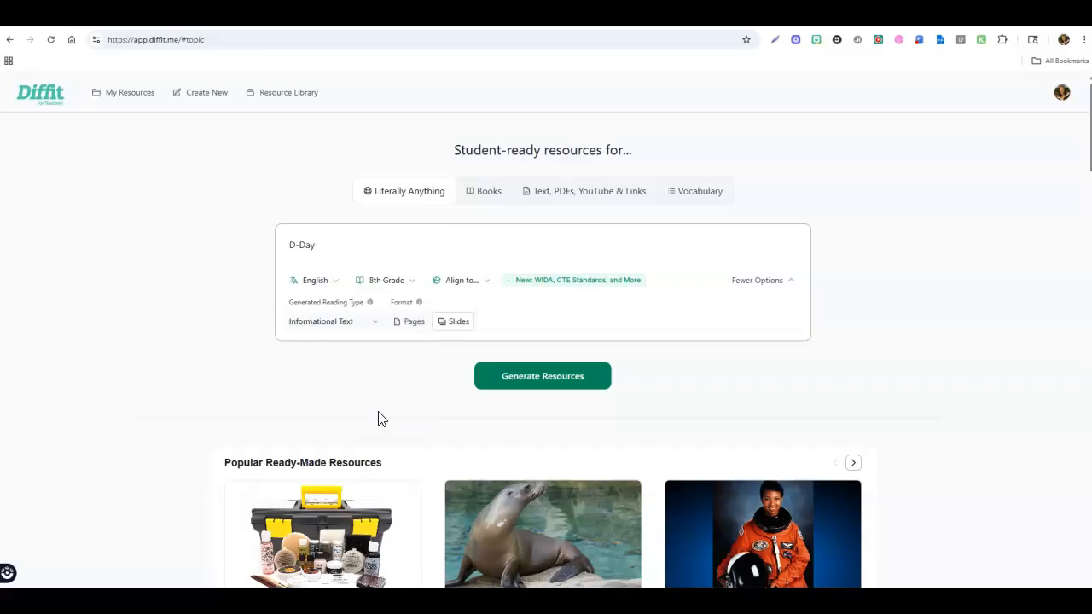
Step: Choose Informational Text as the reading type and Pages as the format, and generate the D-Day resources
{"action": "left_click", "coordinate": [375, 325]}
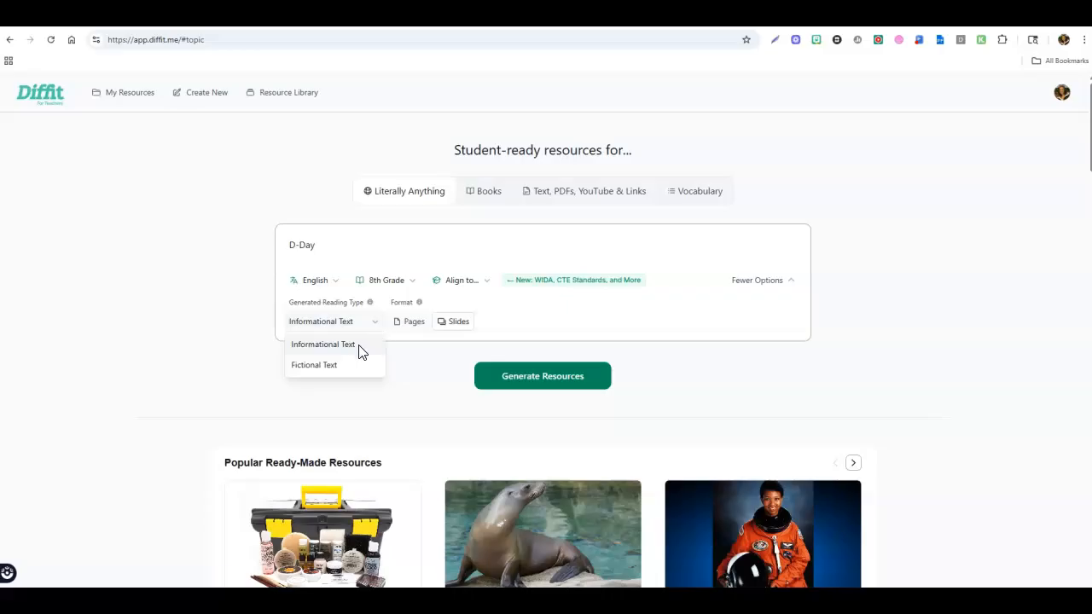
{"action": "left_click", "coordinate": [358, 350]}
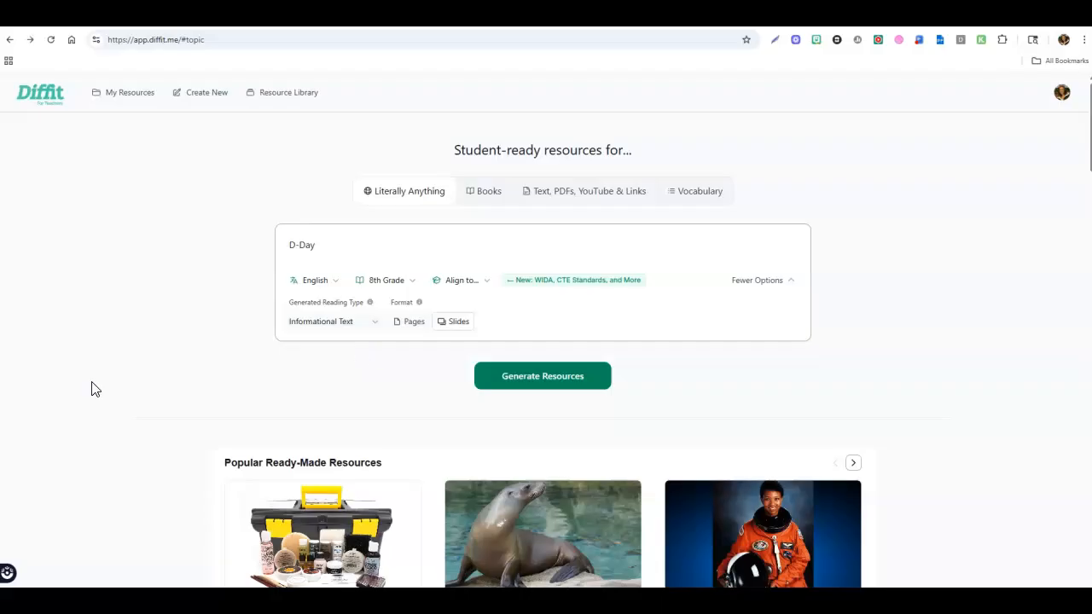
{"action": "left_click", "coordinate": [411, 324]}
{"action": "left_click", "coordinate": [547, 385]}
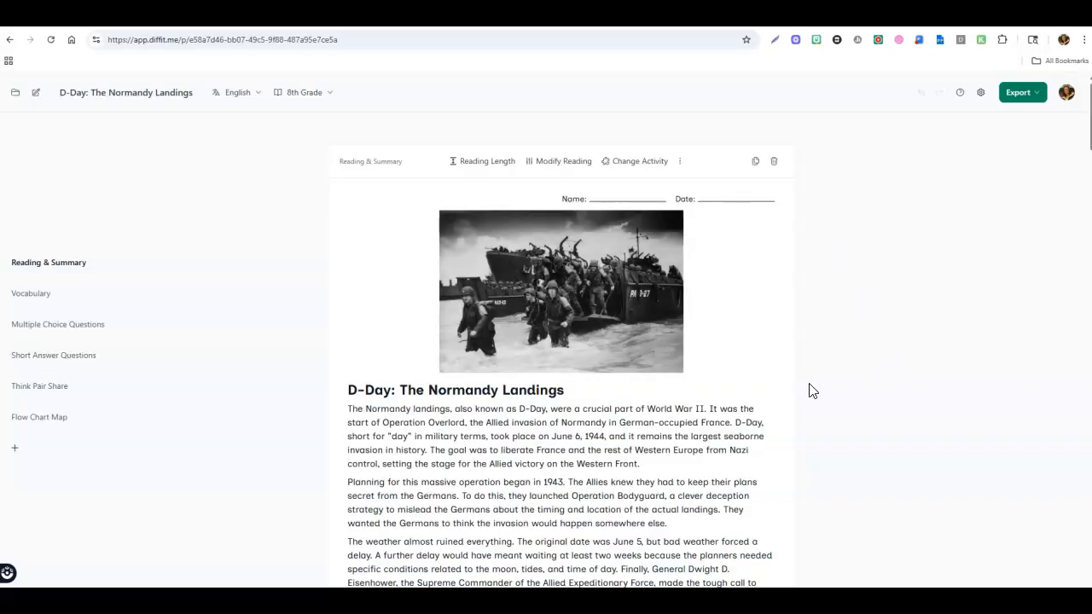
Step: Review the generated reading, vocabulary, multiple choice, short answer and Think Pair Share sections of the D-Day resource
{"action": "scroll", "coordinate": [831, 370], "scroll_direction": "down", "scroll_amount": 2}
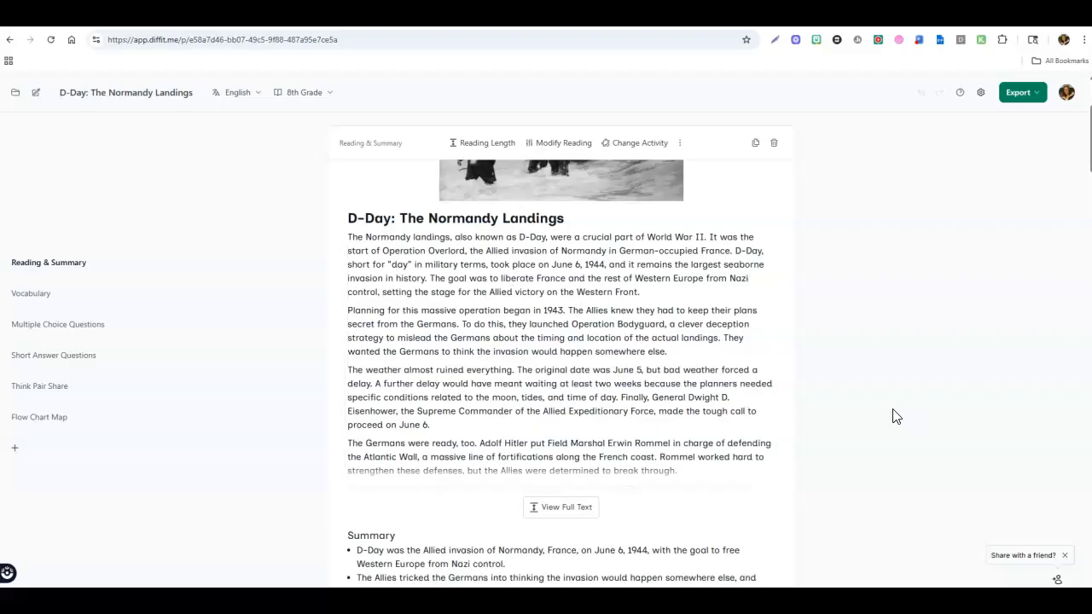
{"action": "scroll", "coordinate": [474, 356], "scroll_direction": "down", "scroll_amount": 3}
{"action": "scroll", "coordinate": [782, 380], "scroll_direction": "down", "scroll_amount": 3}
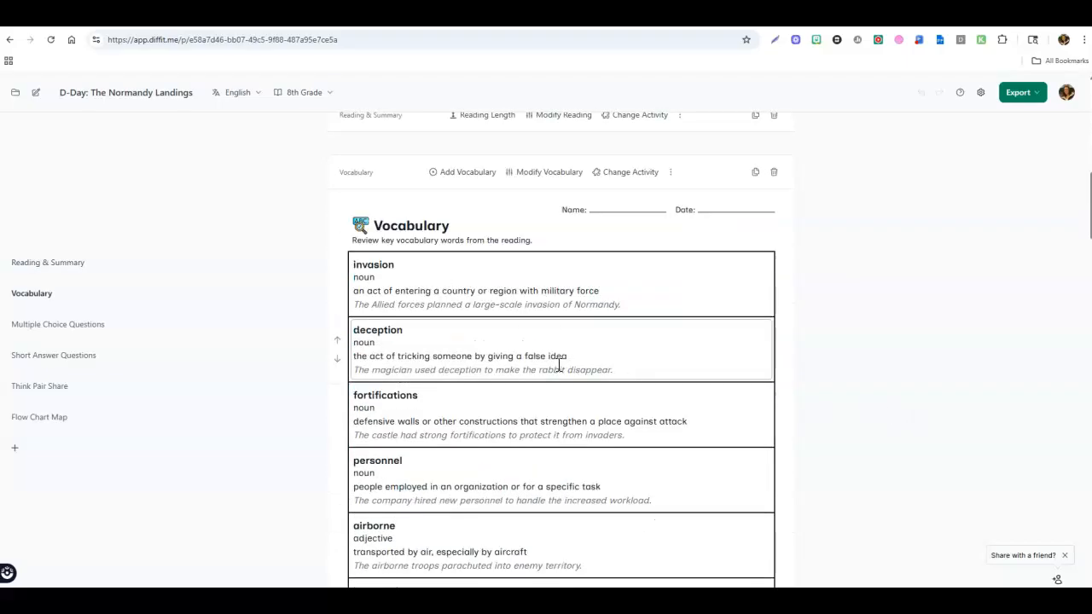
{"action": "scroll", "coordinate": [402, 392], "scroll_direction": "down", "scroll_amount": 3}
{"action": "scroll", "coordinate": [425, 331], "scroll_direction": "down", "scroll_amount": 3}
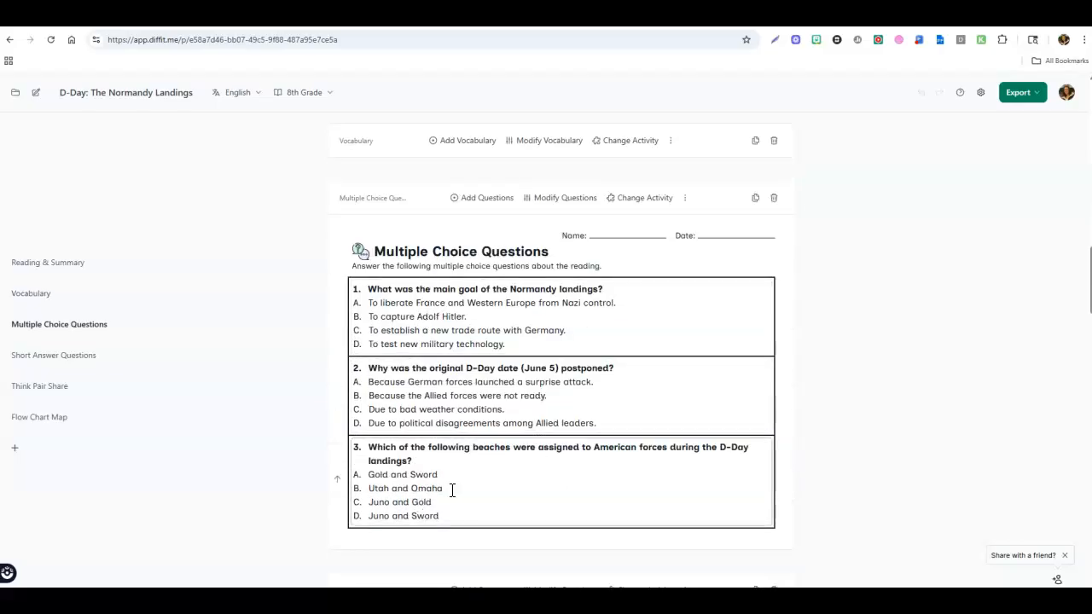
{"action": "scroll", "coordinate": [450, 487], "scroll_direction": "down", "scroll_amount": 2}
{"action": "scroll", "coordinate": [493, 470], "scroll_direction": "down", "scroll_amount": 5}
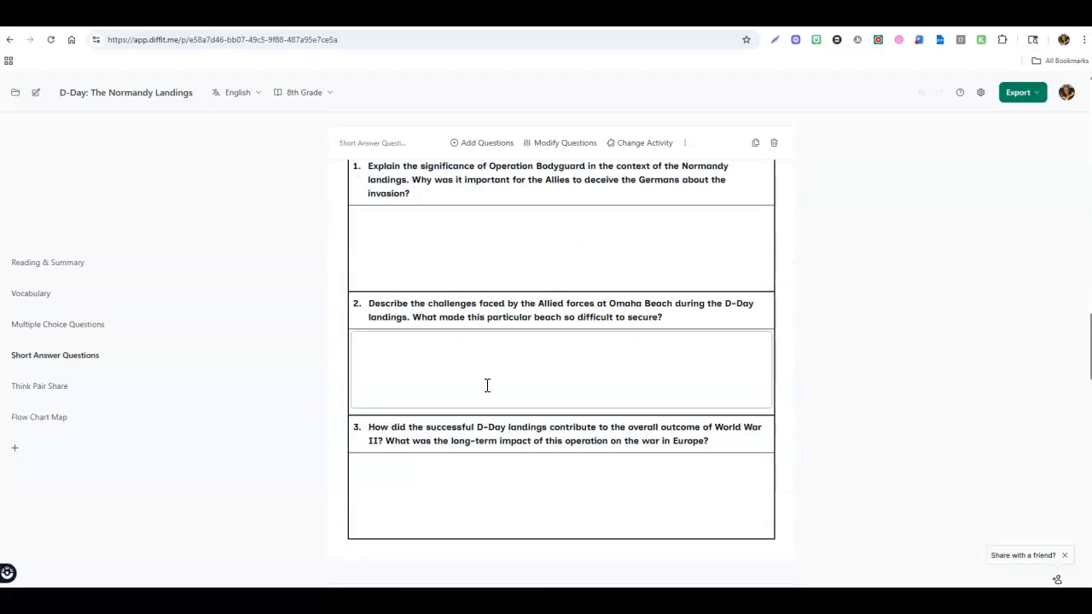
{"action": "scroll", "coordinate": [486, 315], "scroll_direction": "down", "scroll_amount": 2}
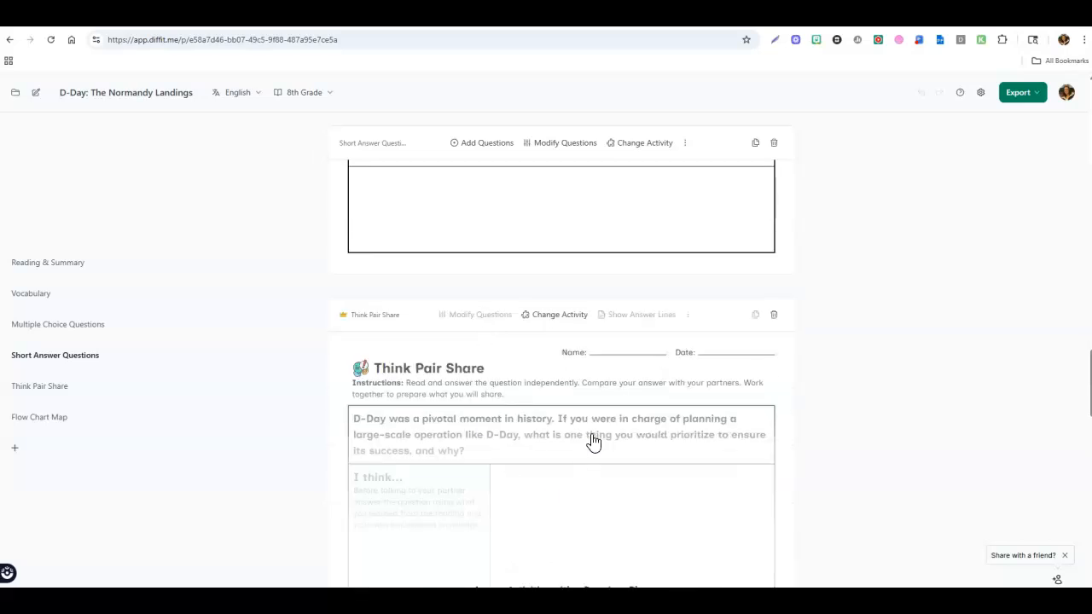
{"action": "scroll", "coordinate": [513, 518], "scroll_direction": "down", "scroll_amount": 1}
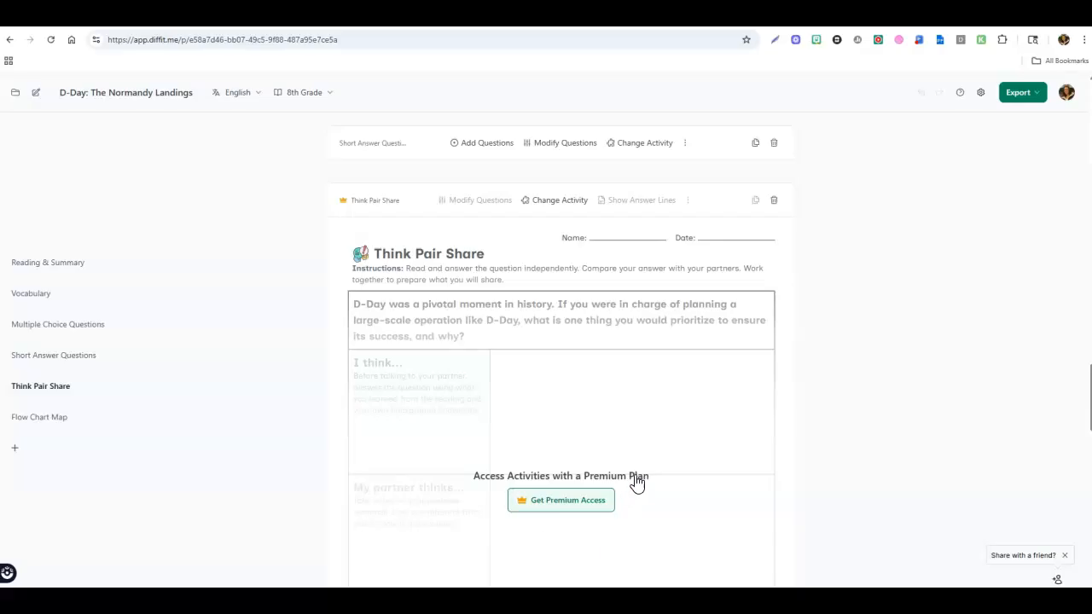
{"action": "scroll", "coordinate": [636, 483], "scroll_direction": "down", "scroll_amount": 2}
{"action": "scroll", "coordinate": [638, 478], "scroll_direction": "up", "scroll_amount": 1}
{"action": "scroll", "coordinate": [639, 474], "scroll_direction": "up", "scroll_amount": 15}
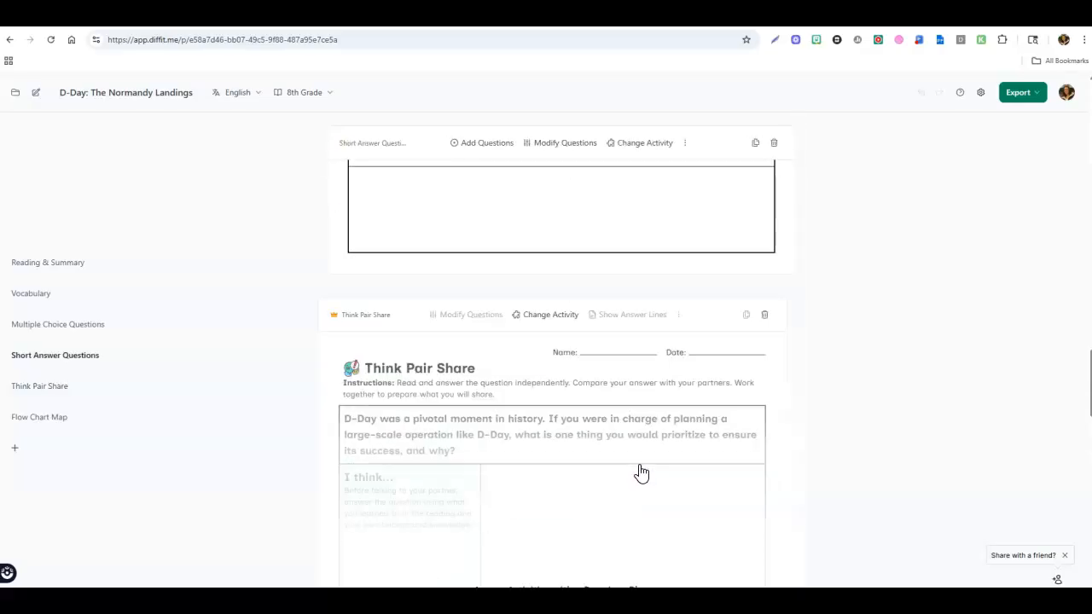
{"action": "scroll", "coordinate": [644, 457], "scroll_direction": "up", "scroll_amount": 3}
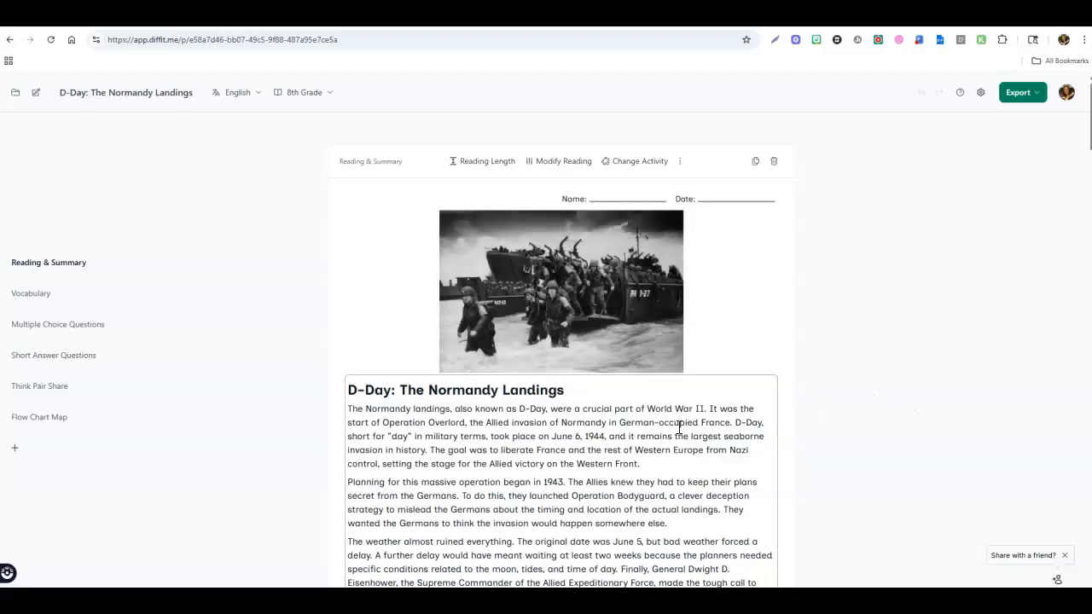
Step: Expand the full text of the D-Day reading passage and show its sources
{"action": "scroll", "coordinate": [679, 426], "scroll_direction": "down", "scroll_amount": 2}
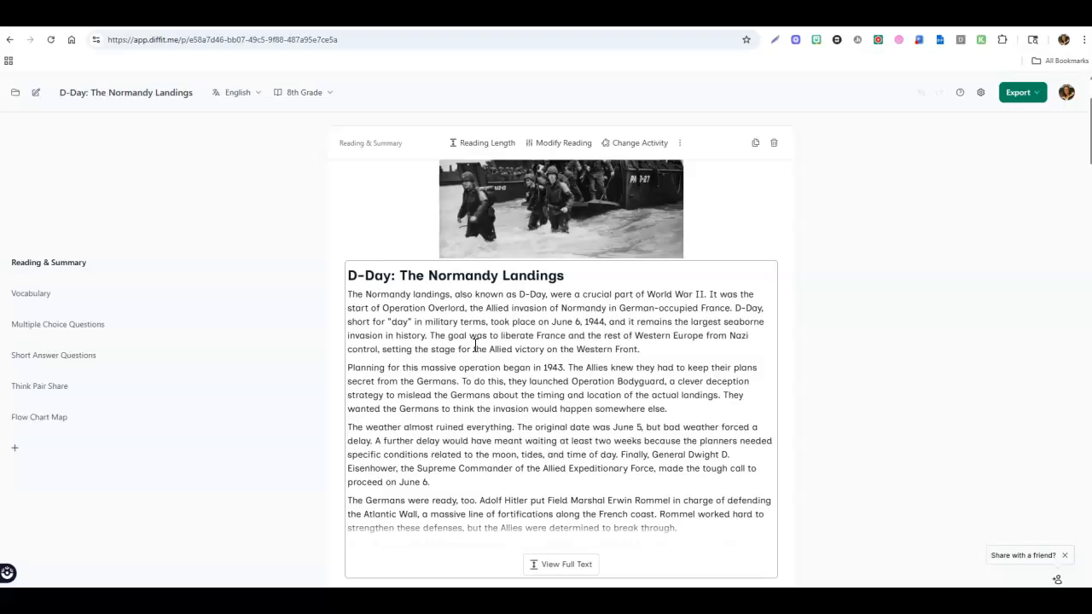
{"action": "scroll", "coordinate": [638, 412], "scroll_direction": "down", "scroll_amount": 2}
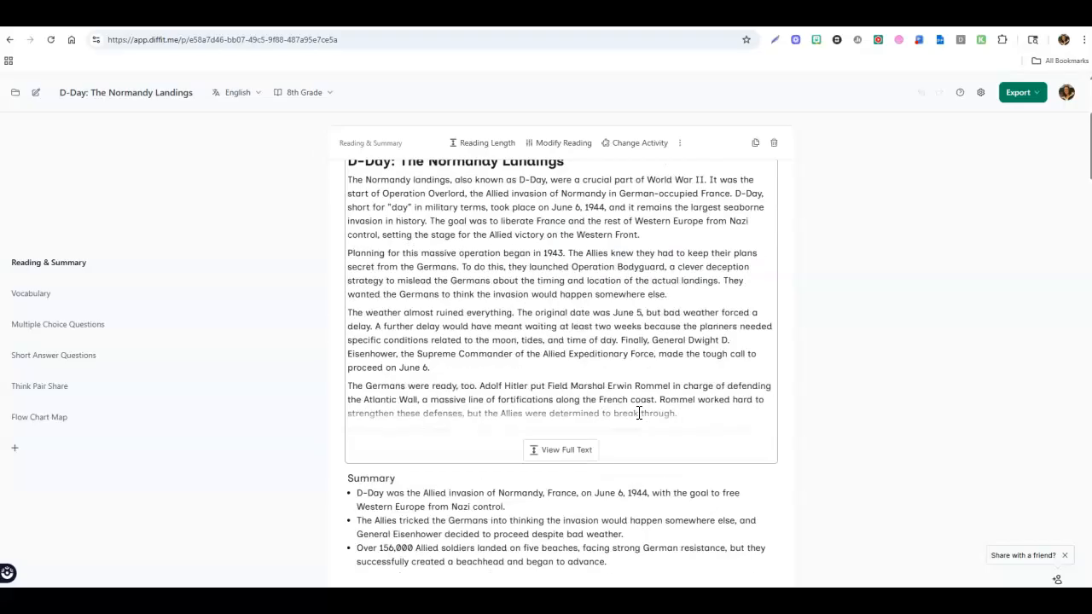
{"action": "left_click", "coordinate": [563, 452]}
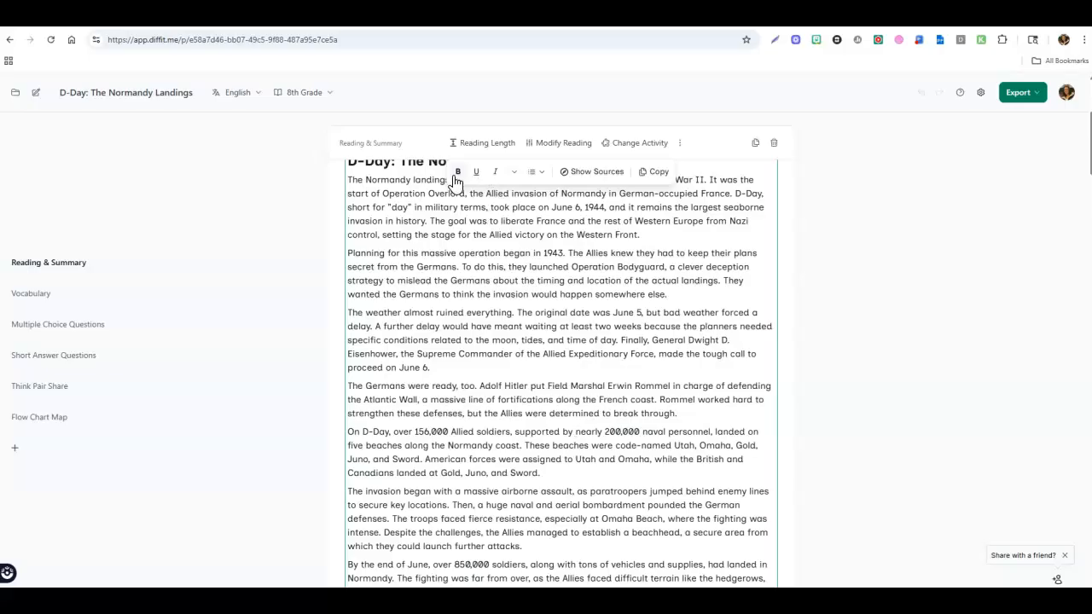
{"action": "left_click", "coordinate": [587, 183]}
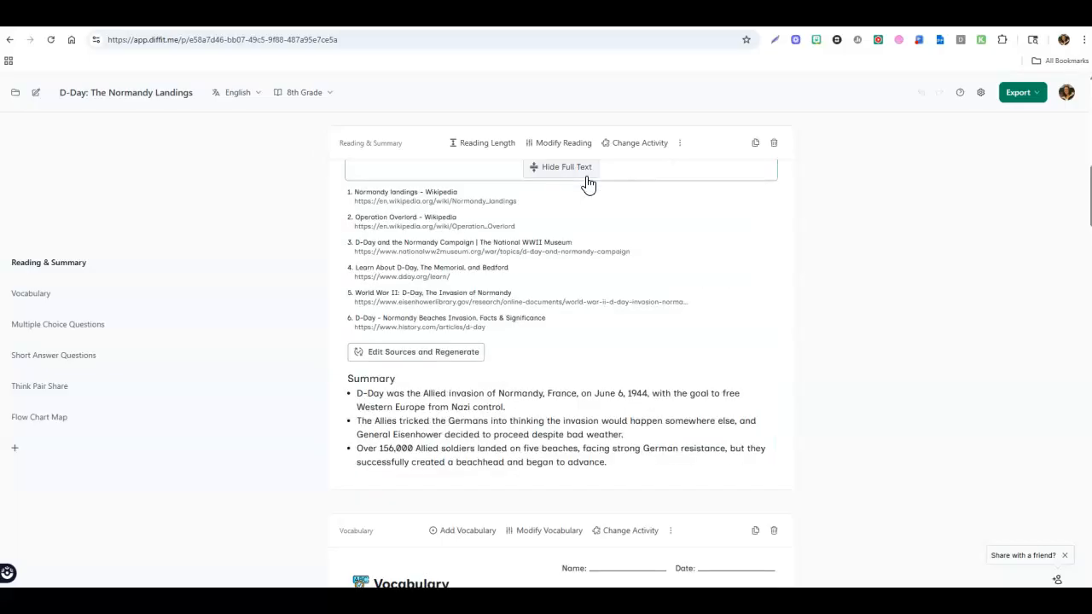
{"action": "scroll", "coordinate": [528, 368], "scroll_direction": "up", "scroll_amount": 1}
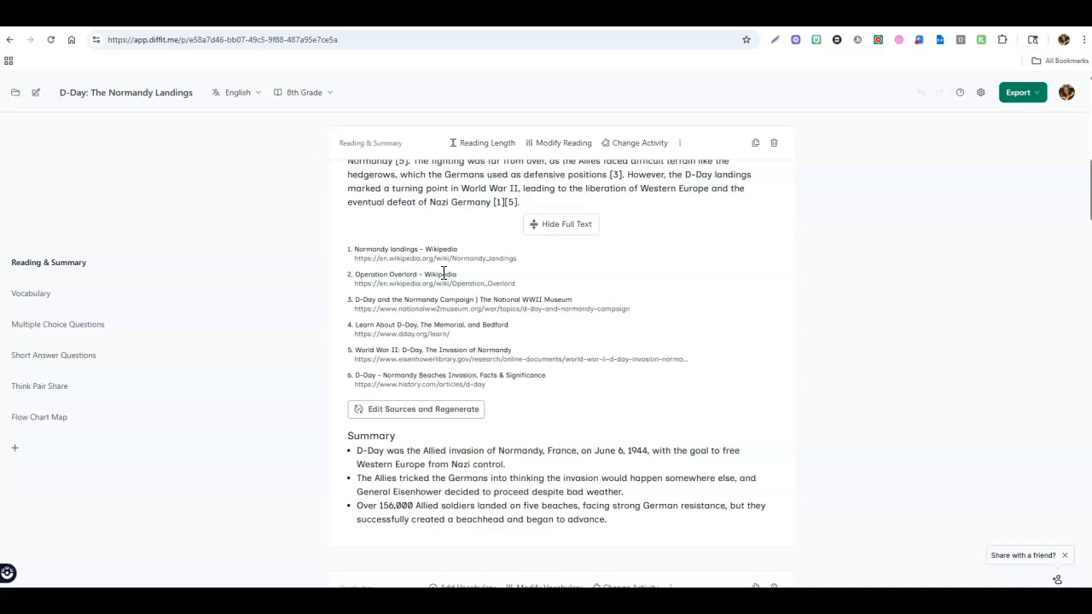
Step: Exclude the two Wikipedia sources, Normandy landings and Operation Overlord, and regenerate the passage from the remaining sources
{"action": "left_click", "coordinate": [419, 411]}
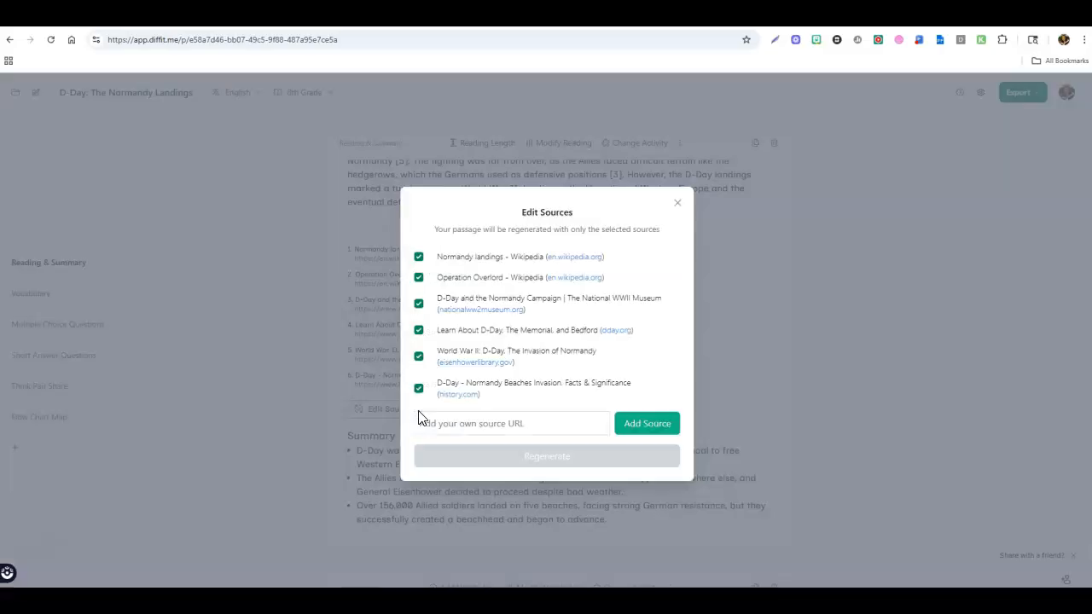
{"action": "left_click", "coordinate": [419, 257]}
{"action": "left_click", "coordinate": [418, 277]}
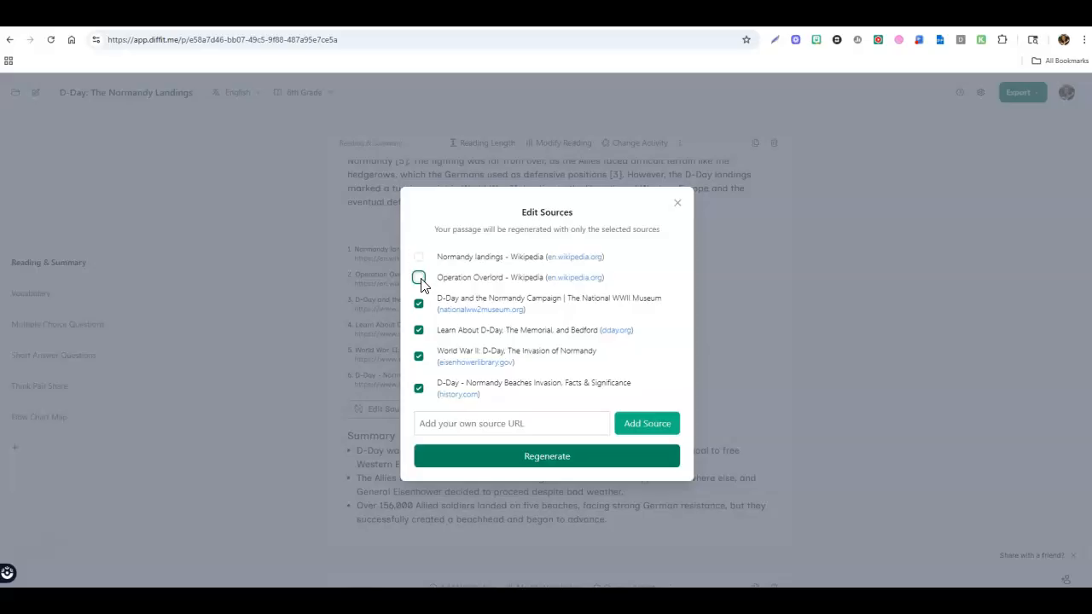
{"action": "left_click", "coordinate": [579, 465]}
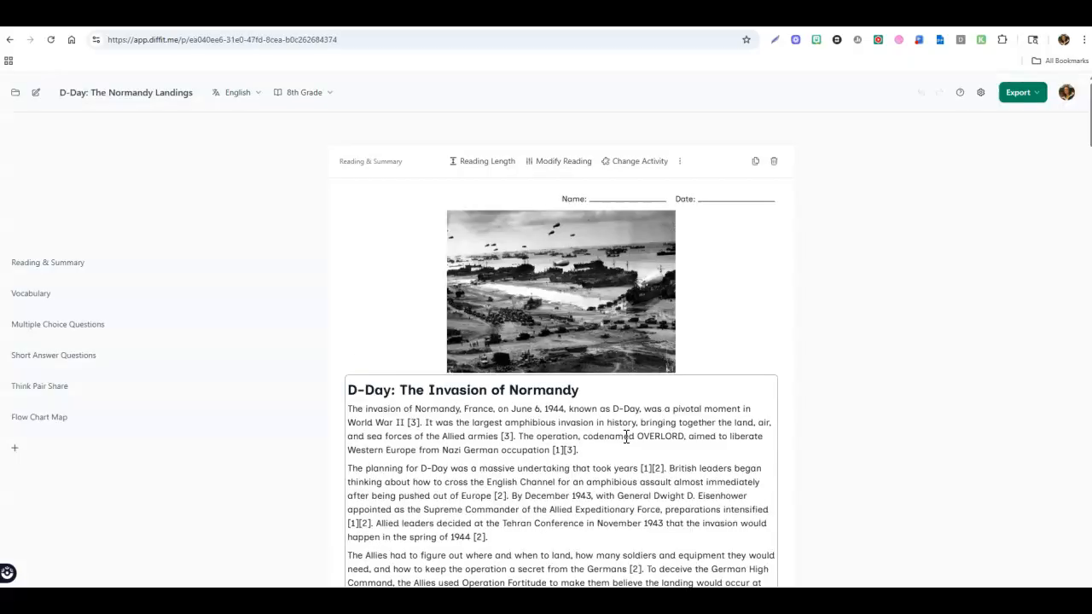
Step: Expand the full text of the regenerated D-Day passage and review its citations and source list
{"action": "scroll", "coordinate": [626, 437], "scroll_direction": "down", "scroll_amount": 3}
{"action": "left_click", "coordinate": [564, 450]}
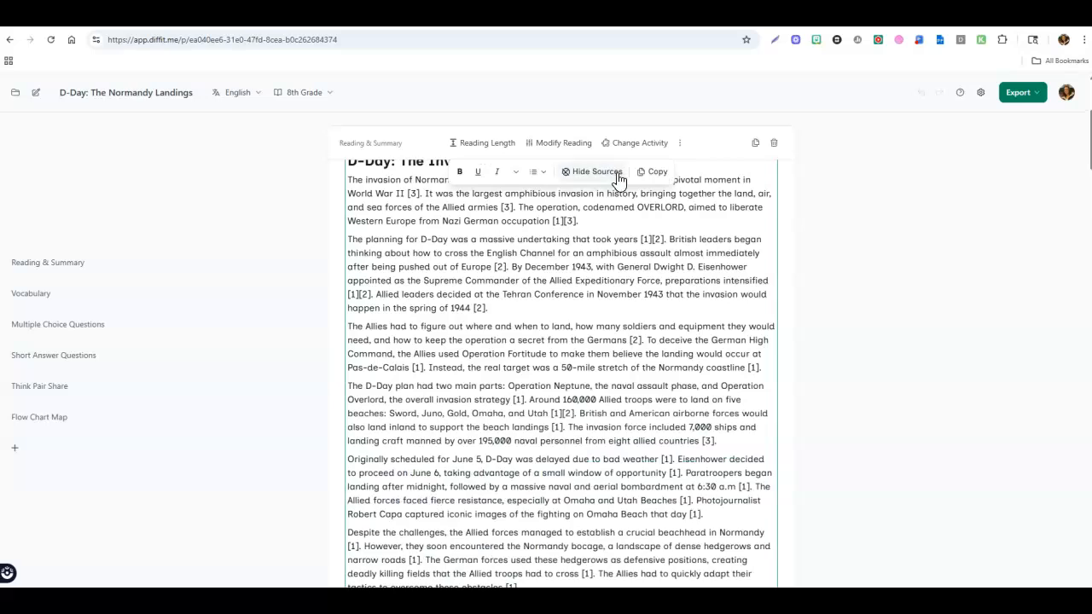
{"action": "scroll", "coordinate": [631, 180], "scroll_direction": "down", "scroll_amount": 4}
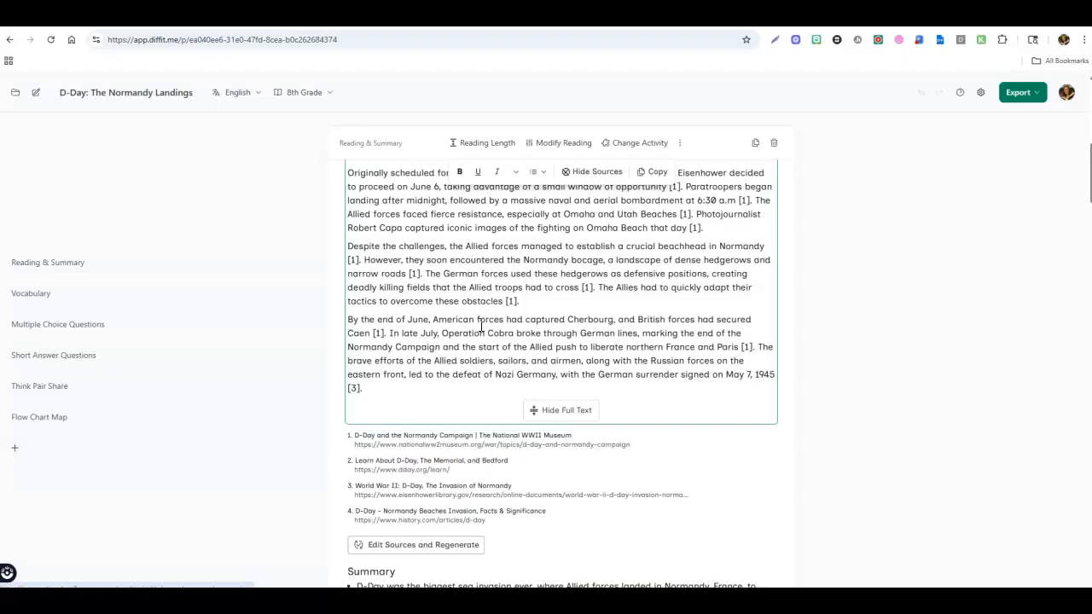
Step: Hide the source citations and source list in the D-Day reading passage
{"action": "scroll", "coordinate": [482, 324], "scroll_direction": "up", "scroll_amount": 4}
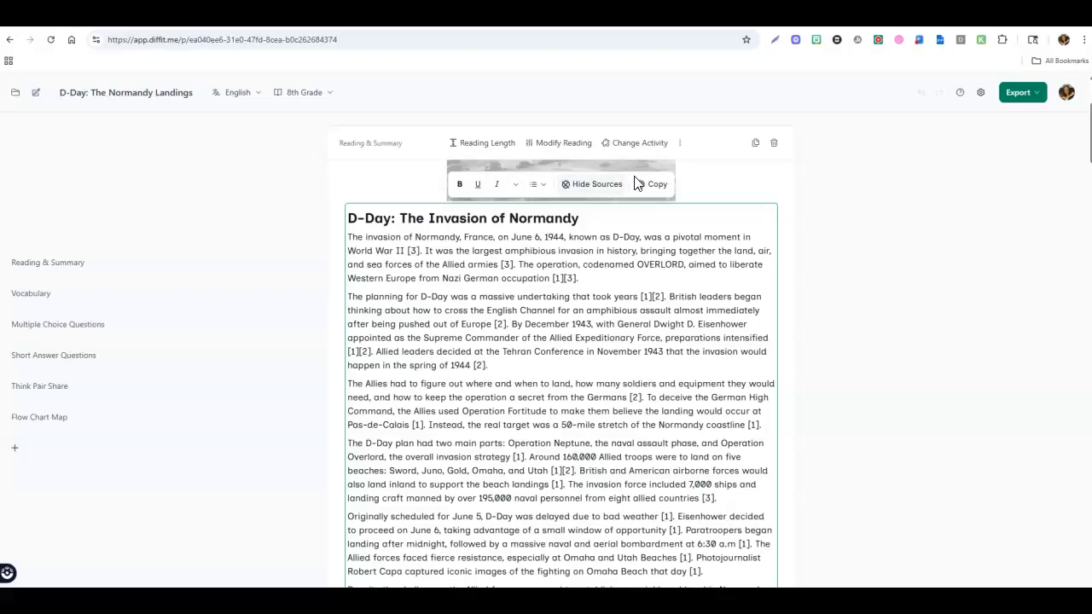
{"action": "left_click", "coordinate": [609, 186]}
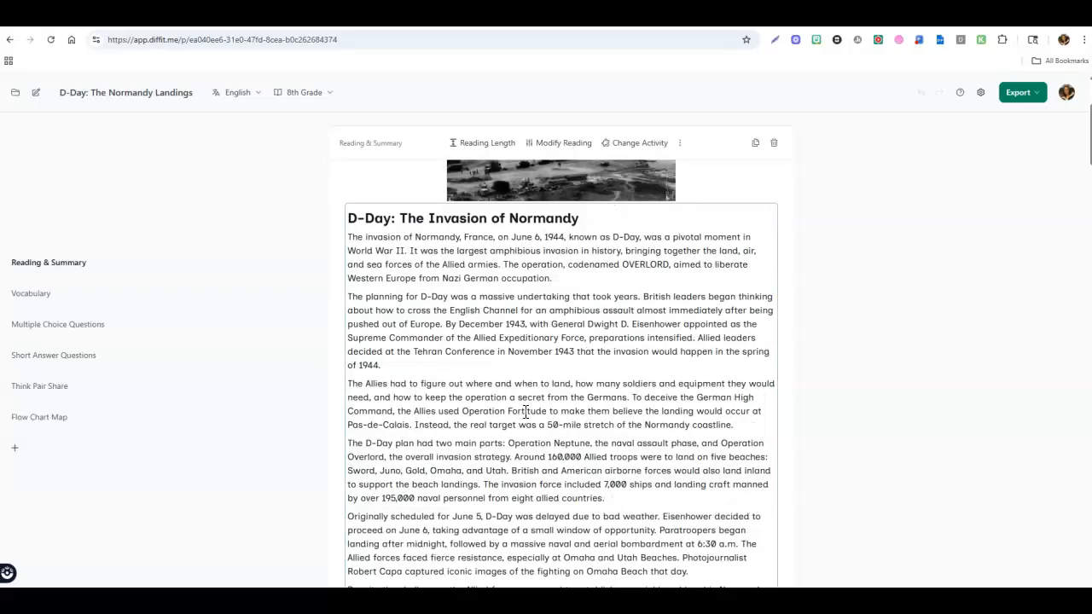
{"action": "scroll", "coordinate": [523, 413], "scroll_direction": "down", "scroll_amount": 4}
{"action": "scroll", "coordinate": [524, 416], "scroll_direction": "up", "scroll_amount": 4}
Step: Examine the reading length choices and the content modification options for the D-Day passage, leaving both unchanged
{"action": "left_click", "coordinate": [473, 142]}
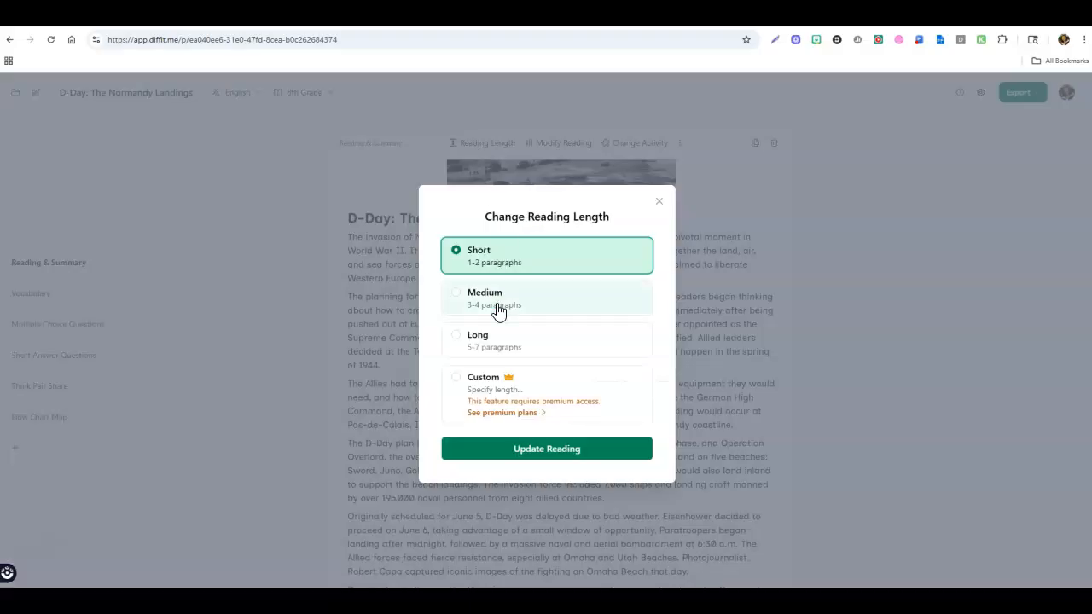
{"action": "left_click", "coordinate": [659, 203]}
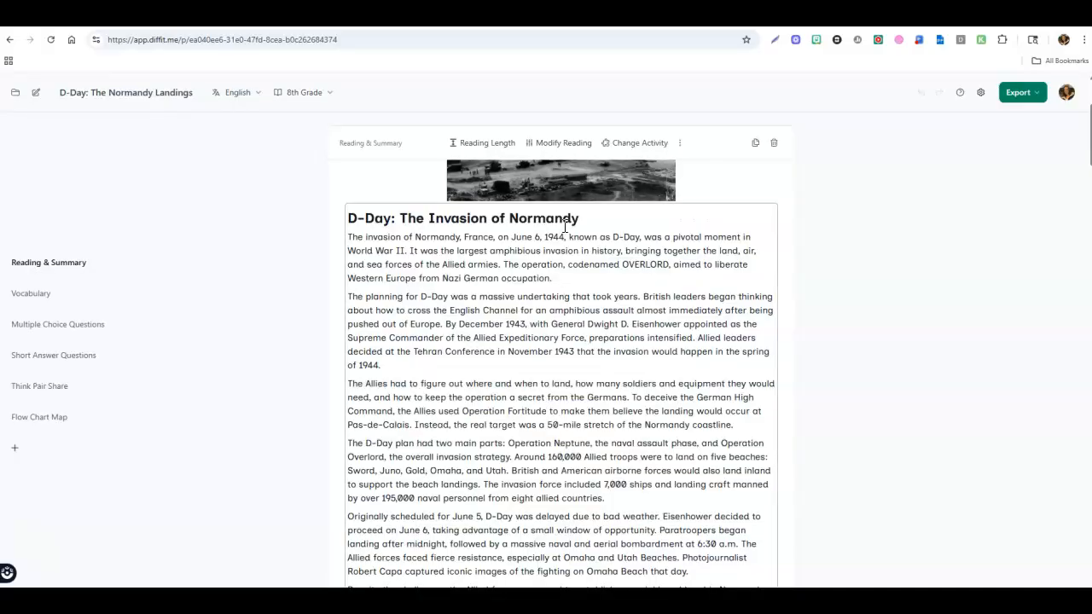
{"action": "left_click", "coordinate": [559, 145]}
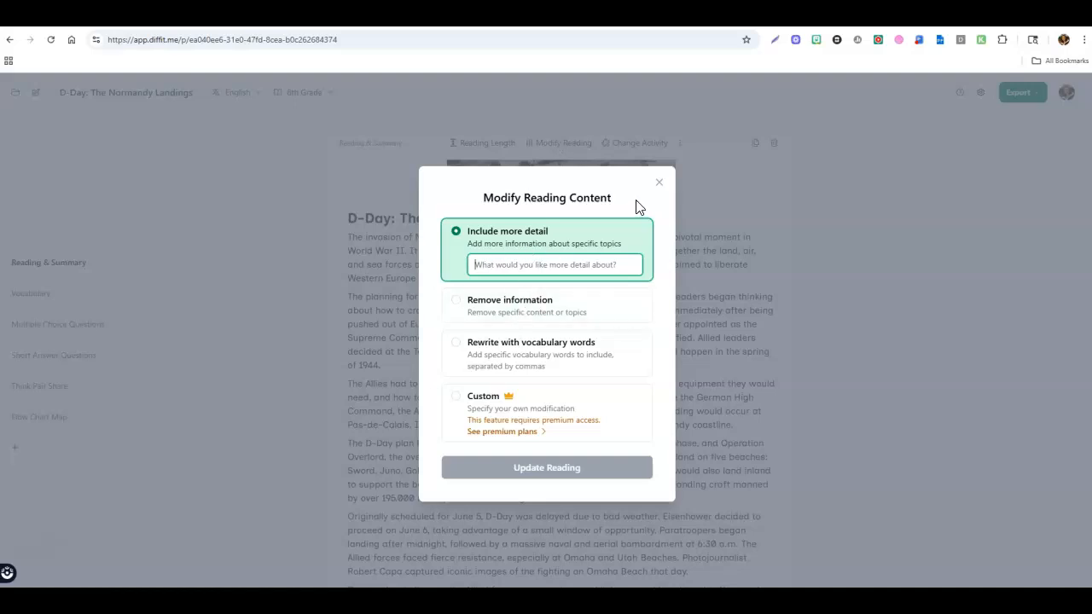
{"action": "left_click", "coordinate": [658, 183]}
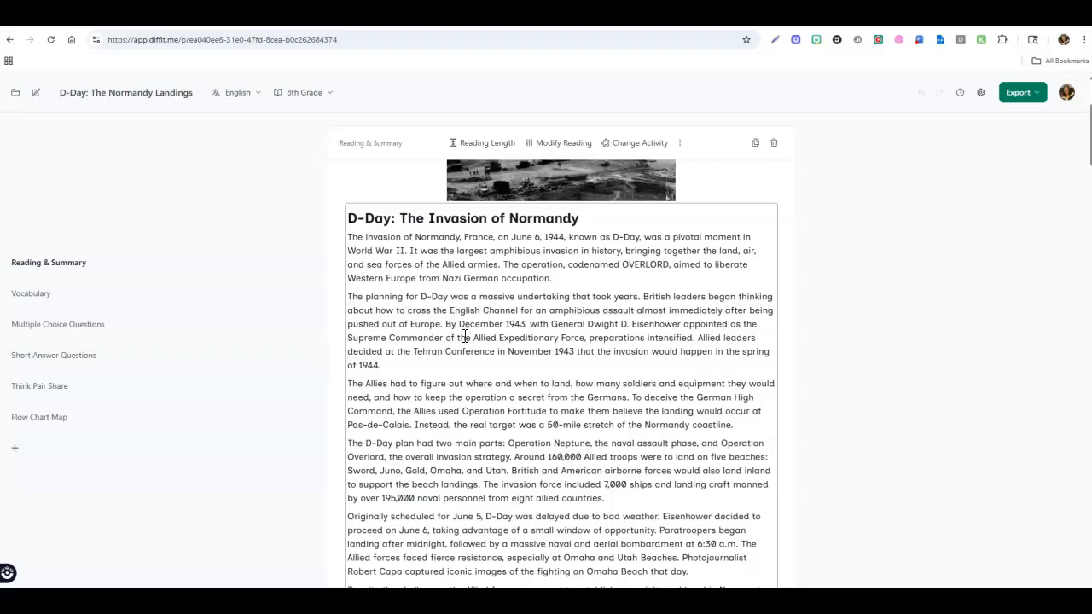
Step: Copy the contents of the Reading & Summary section and look over its summary
{"action": "scroll", "coordinate": [465, 337], "scroll_direction": "down", "scroll_amount": 4}
{"action": "scroll", "coordinate": [550, 384], "scroll_direction": "up", "scroll_amount": 4}
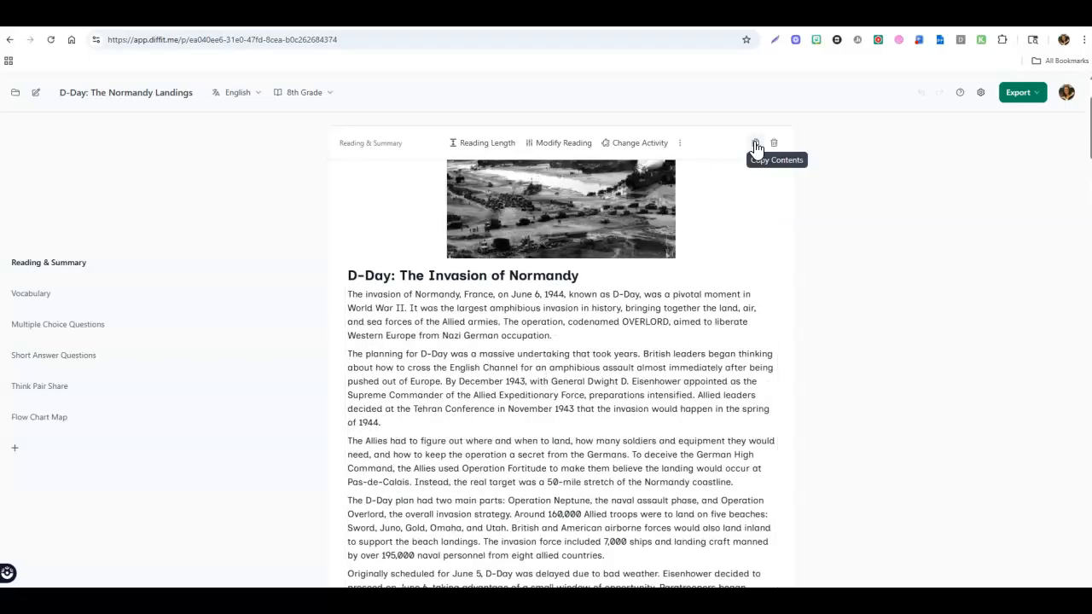
{"action": "left_click", "coordinate": [755, 145]}
{"action": "scroll", "coordinate": [800, 248], "scroll_direction": "down", "scroll_amount": 4}
{"action": "scroll", "coordinate": [811, 262], "scroll_direction": "down", "scroll_amount": 3}
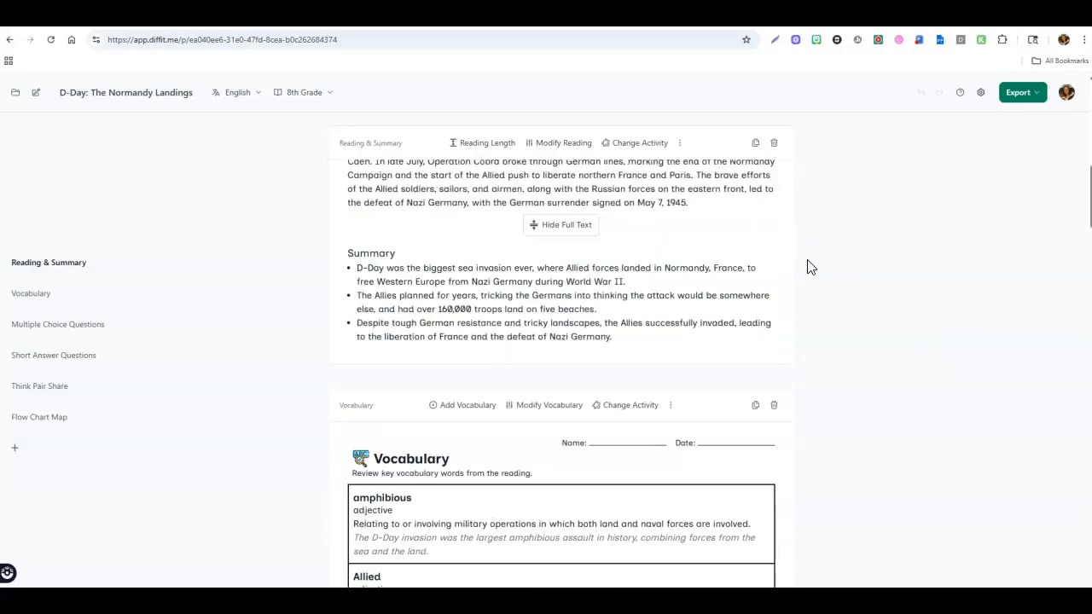
Step: Check the available export options for the D-Day resource without exporting it
{"action": "scroll", "coordinate": [811, 270], "scroll_direction": "up", "scroll_amount": 7}
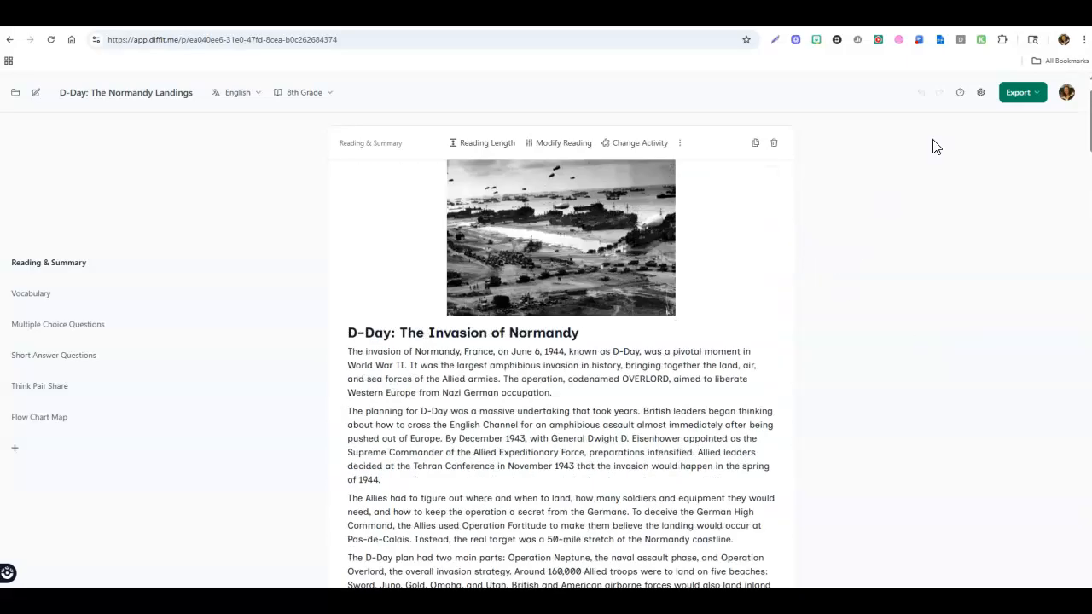
{"action": "left_click", "coordinate": [1042, 104]}
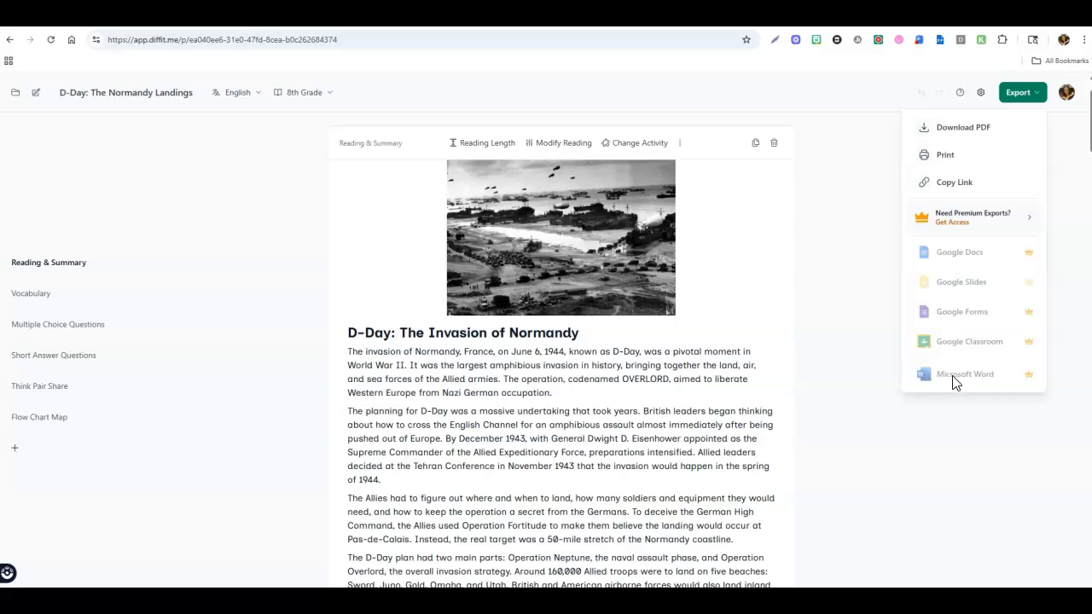
{"action": "left_click", "coordinate": [853, 377]}
Step: Review the summary and vocabulary list, and examine the options for modifying the vocabulary without applying any
{"action": "scroll", "coordinate": [699, 350], "scroll_direction": "down", "scroll_amount": 10}
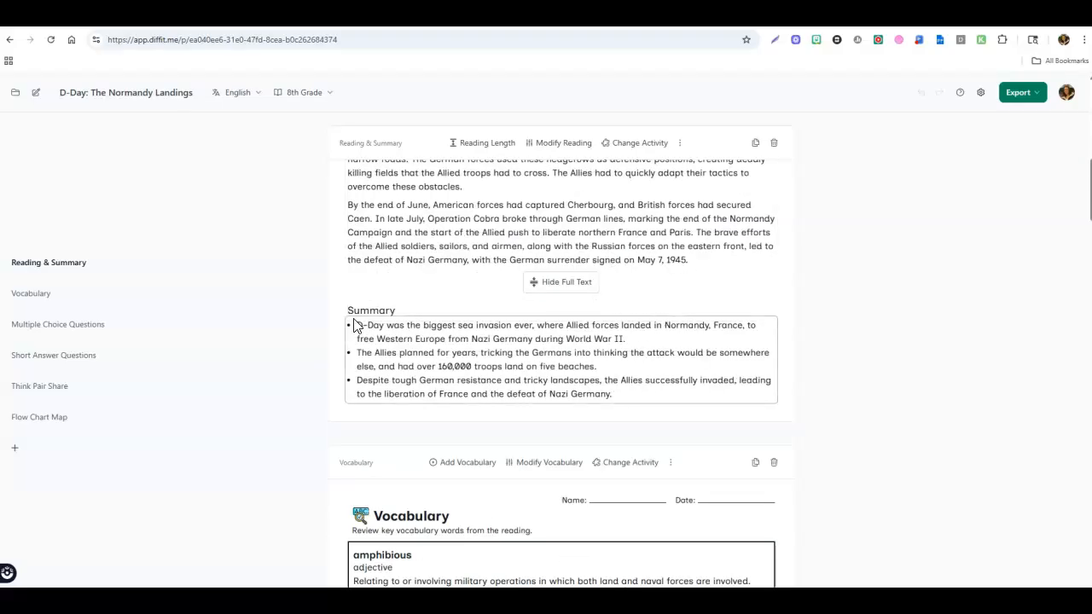
{"action": "scroll", "coordinate": [399, 375], "scroll_direction": "down", "scroll_amount": 3}
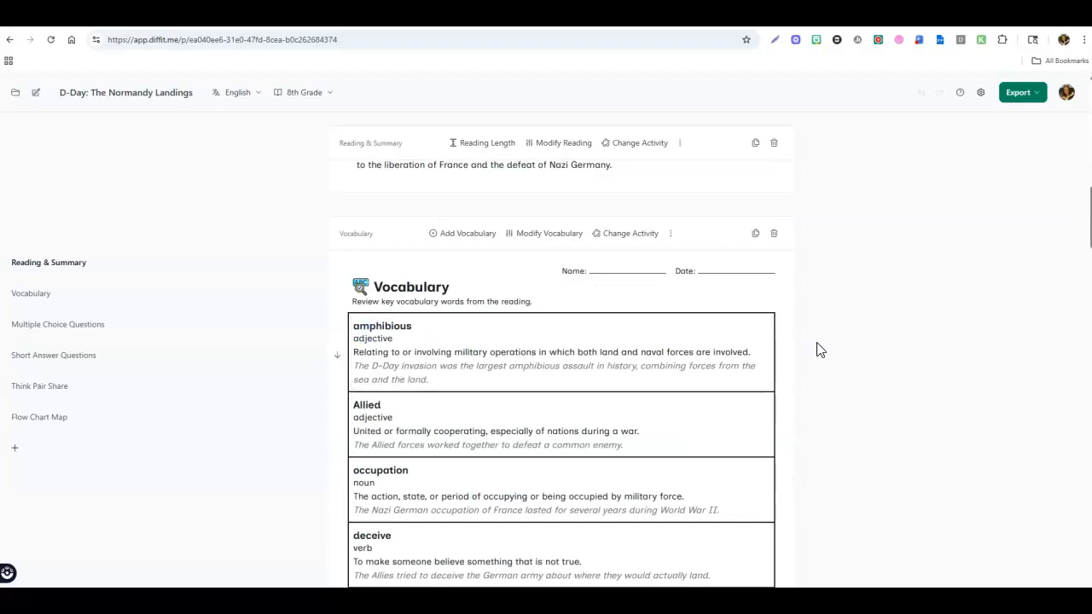
{"action": "scroll", "coordinate": [589, 379], "scroll_direction": "down", "scroll_amount": 2}
{"action": "scroll", "coordinate": [580, 373], "scroll_direction": "down", "scroll_amount": 2}
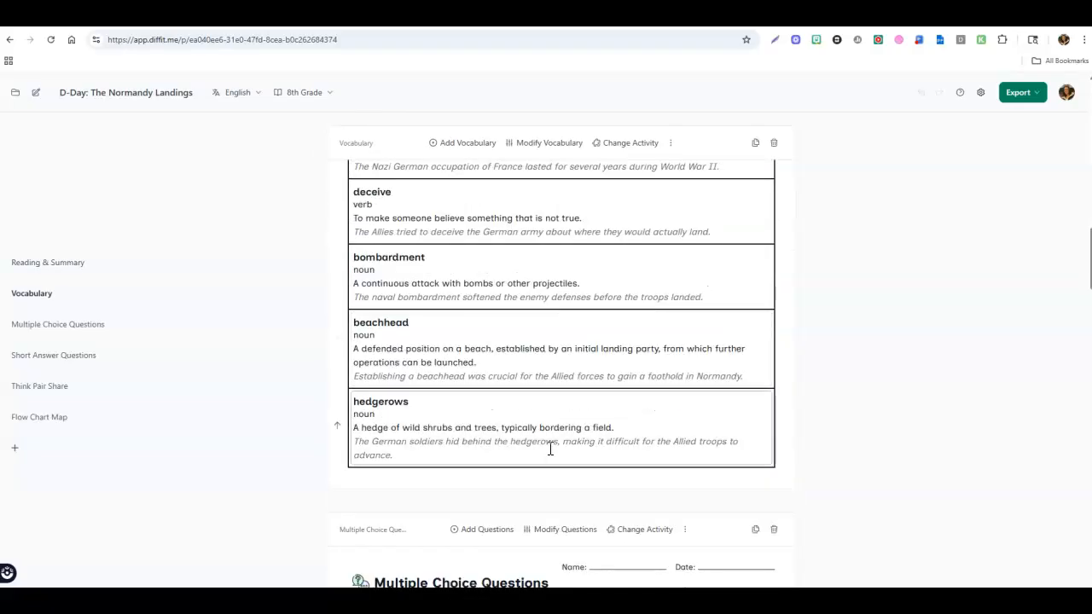
{"action": "scroll", "coordinate": [548, 449], "scroll_direction": "up", "scroll_amount": 5}
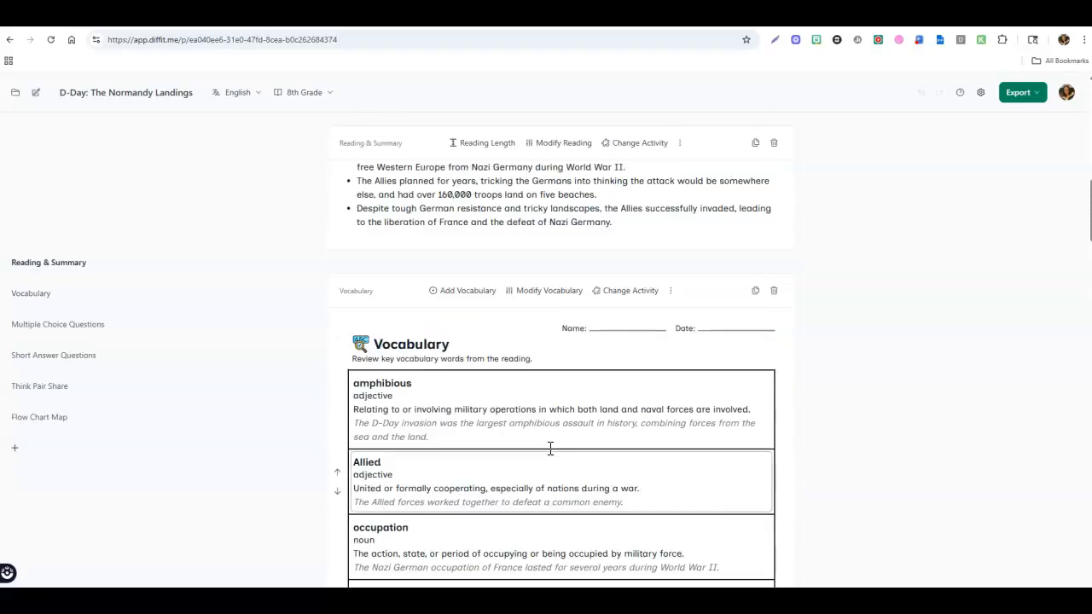
{"action": "left_click", "coordinate": [549, 294]}
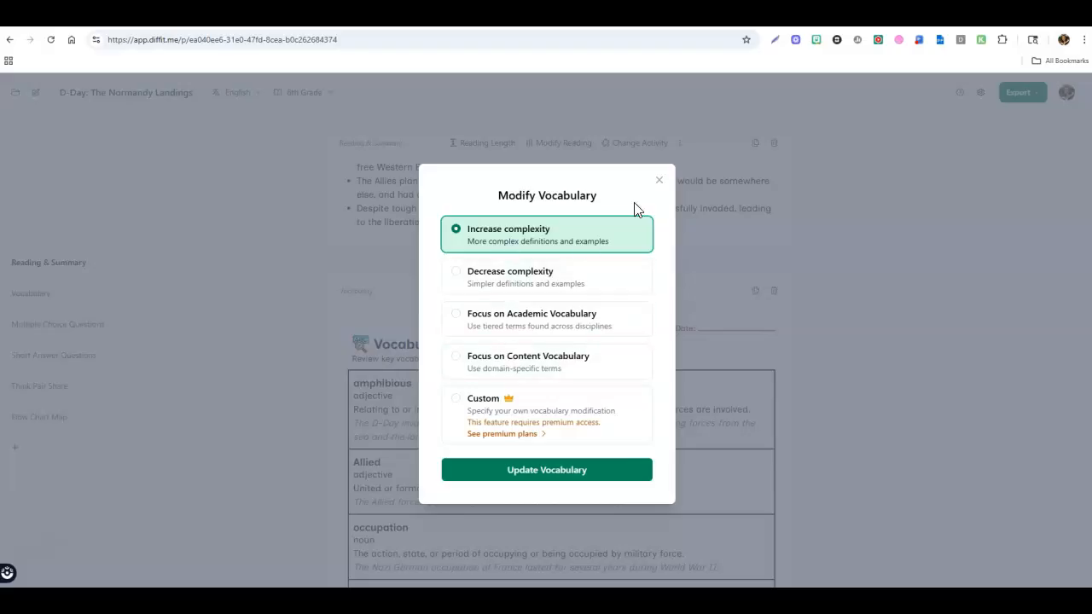
{"action": "left_click", "coordinate": [659, 183]}
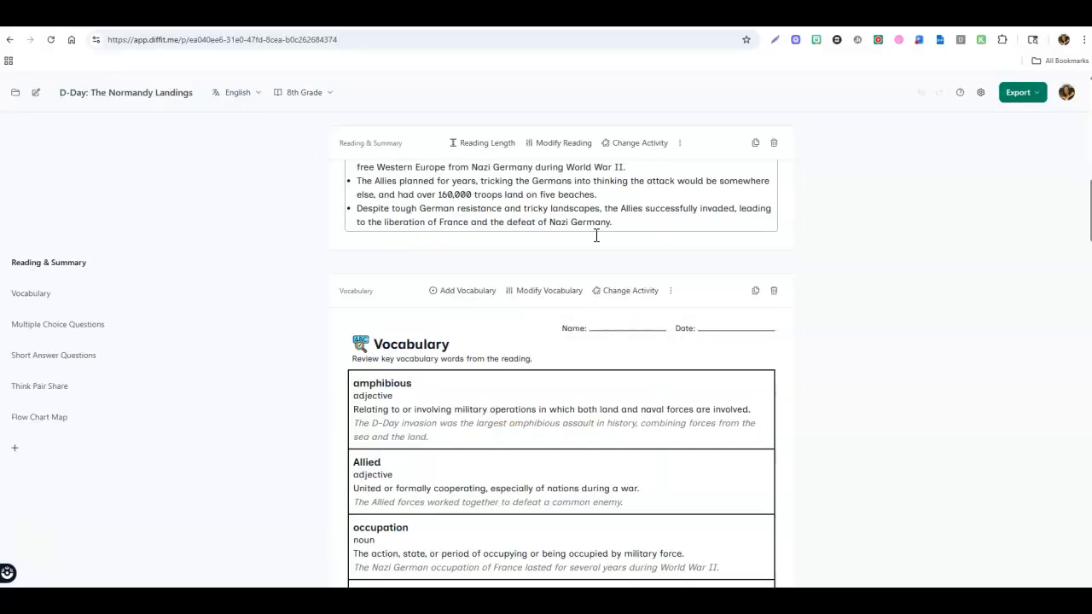
Step: Add two more vocabulary words using key words pulled from the text
{"action": "left_click", "coordinate": [461, 294]}
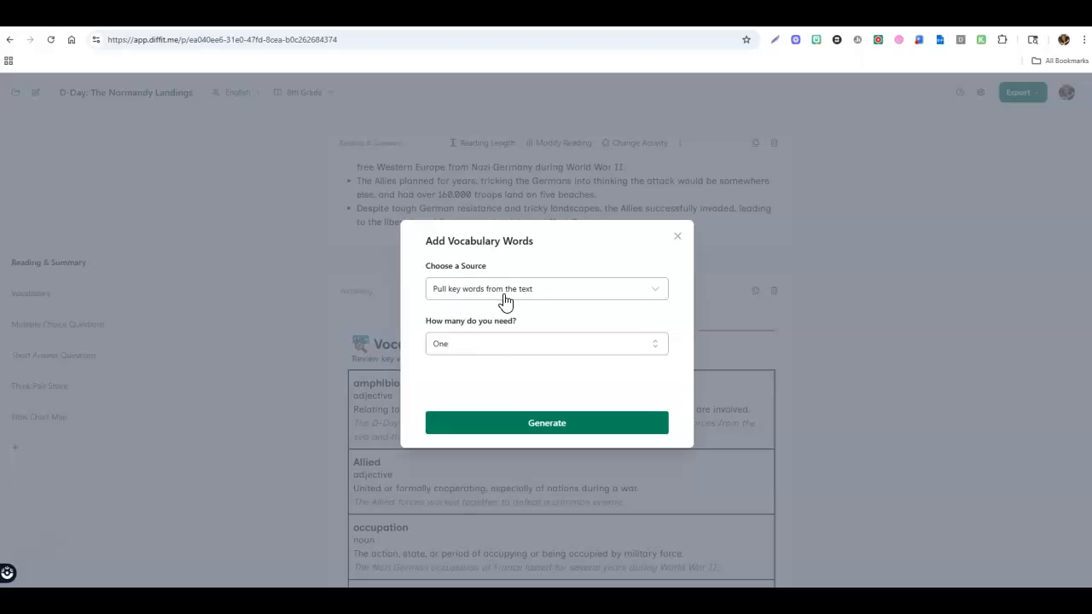
{"action": "left_click", "coordinate": [492, 347]}
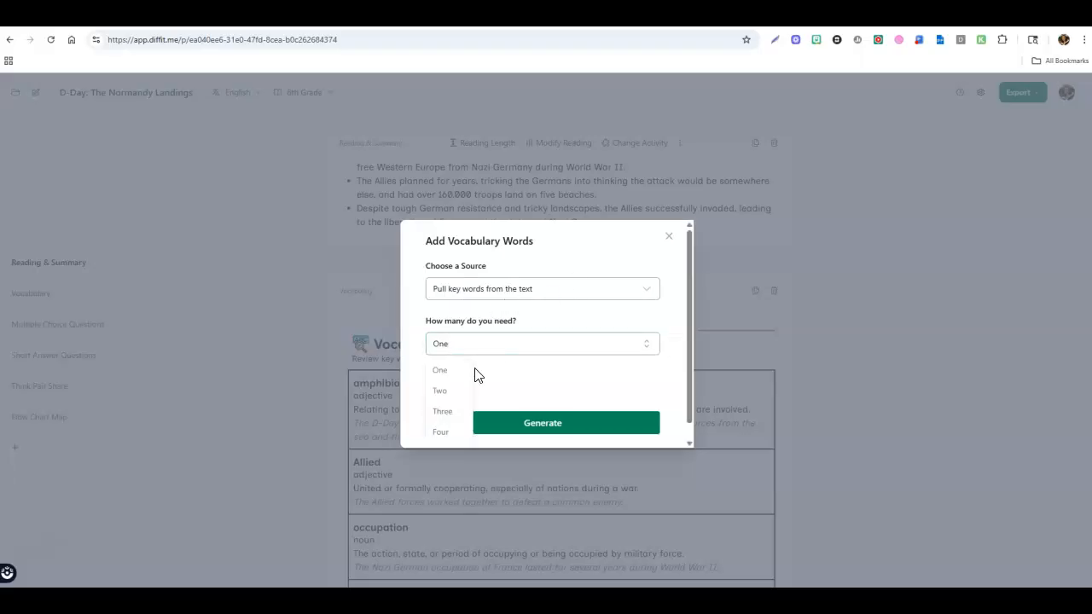
{"action": "left_click", "coordinate": [441, 391]}
{"action": "left_click", "coordinate": [531, 424]}
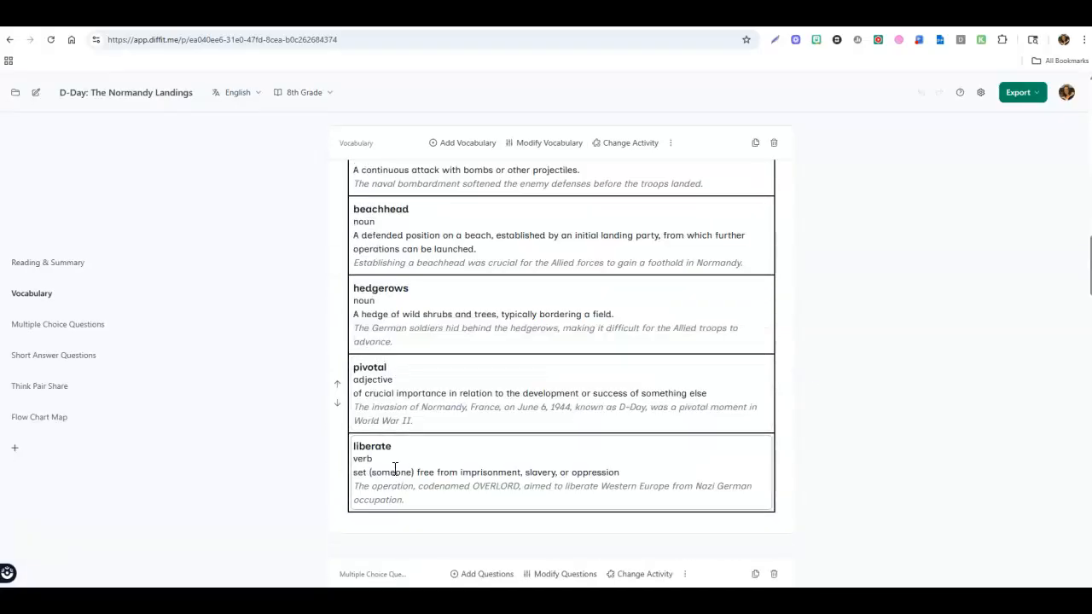
{"action": "scroll", "coordinate": [475, 429], "scroll_direction": "up", "scroll_amount": 5}
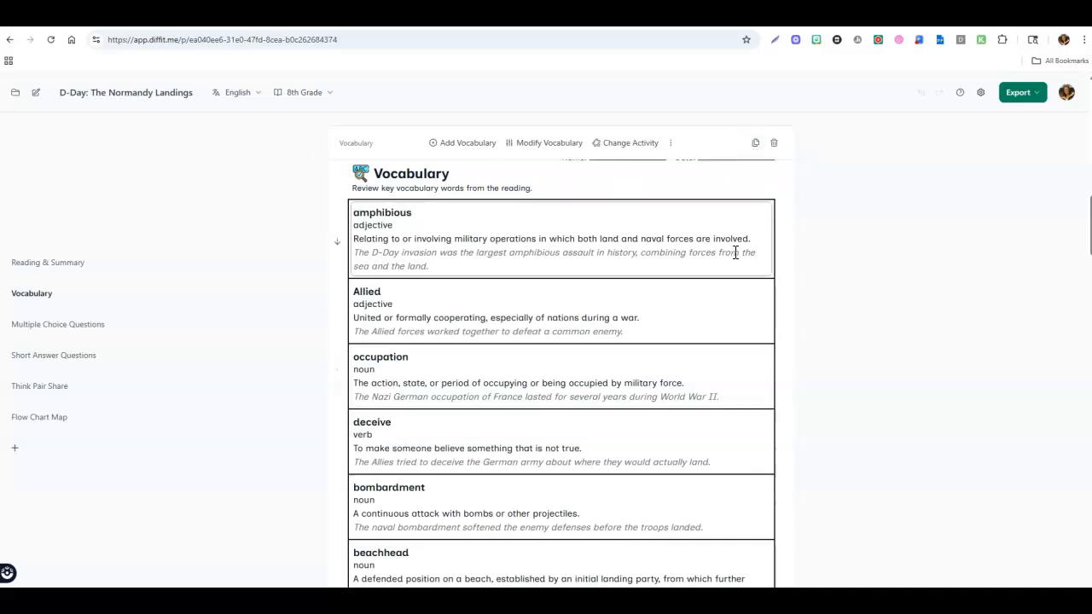
Step: Add two multiple choice questions based on Depth of Knowledge Level One, Comprehension
{"action": "scroll", "coordinate": [821, 259], "scroll_direction": "down", "scroll_amount": 8}
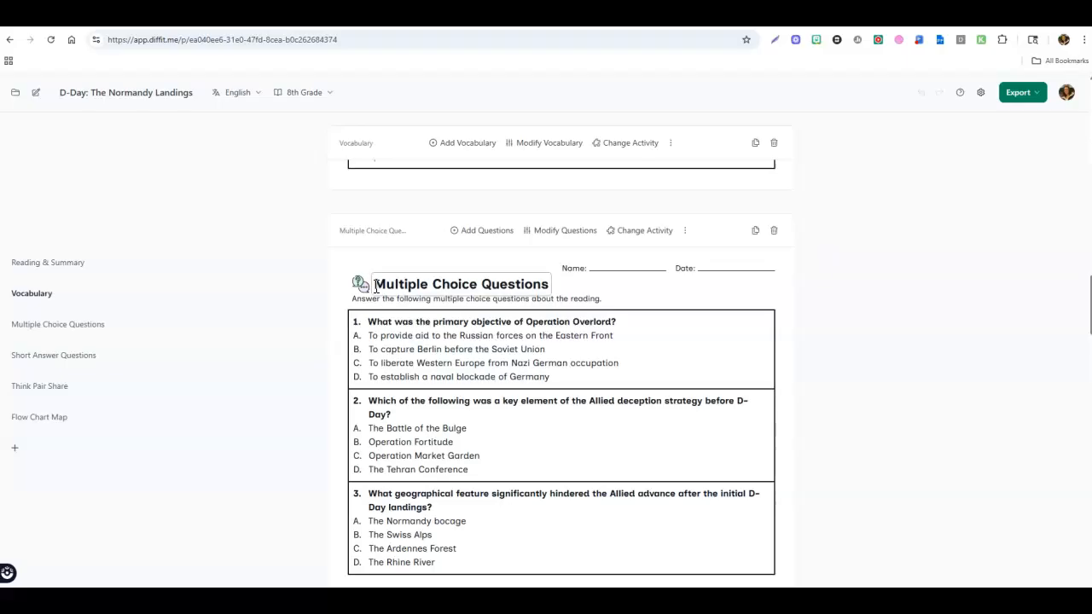
{"action": "left_click", "coordinate": [485, 232]}
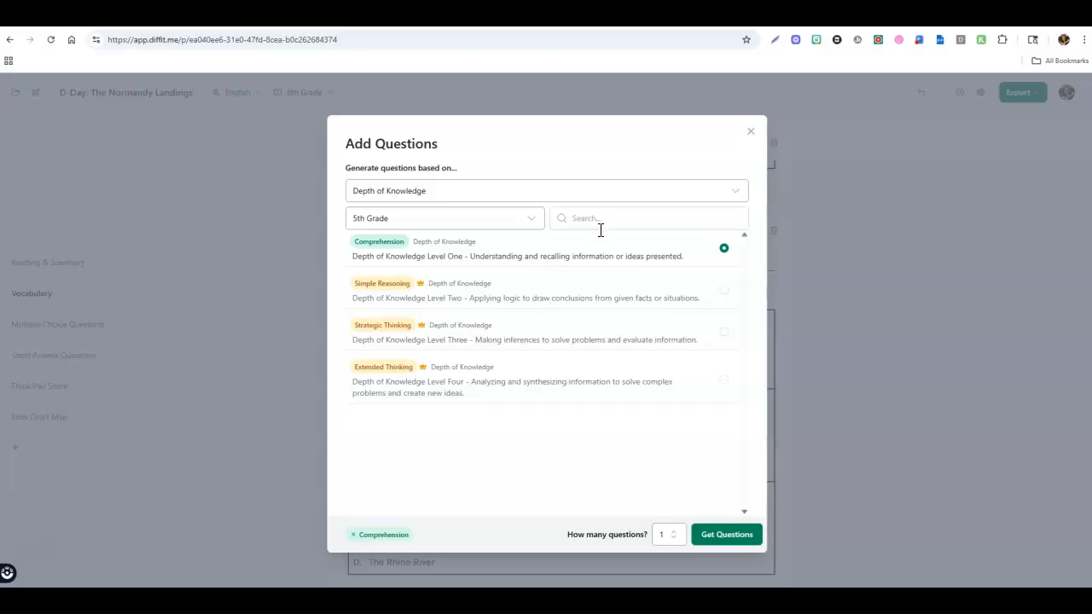
{"action": "left_click", "coordinate": [672, 537]}
{"action": "left_click", "coordinate": [663, 440]}
{"action": "left_click", "coordinate": [719, 535]}
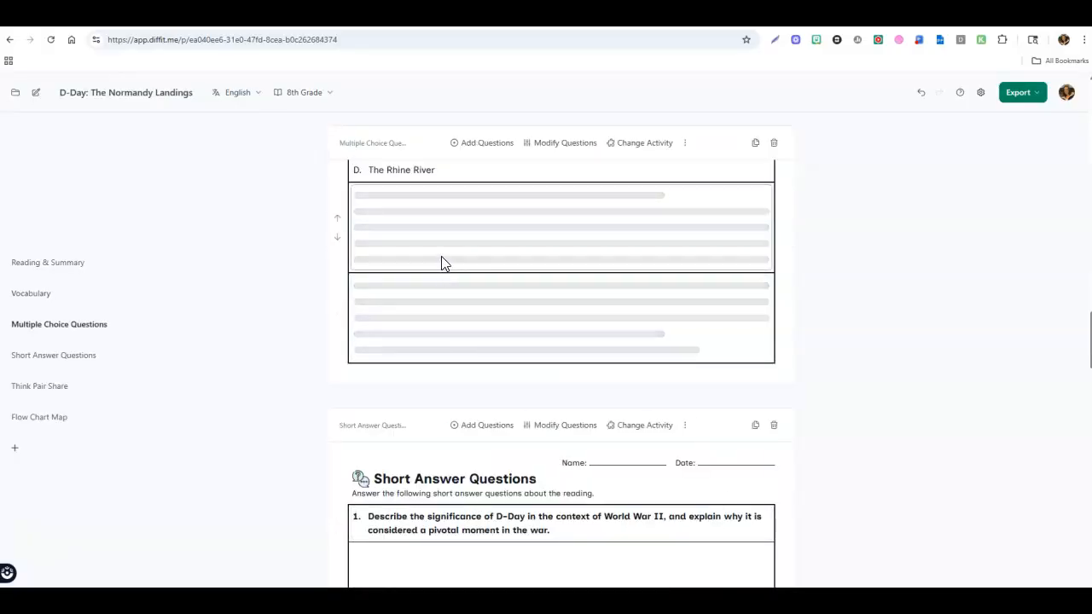
{"action": "scroll", "coordinate": [453, 326], "scroll_direction": "up", "scroll_amount": 4}
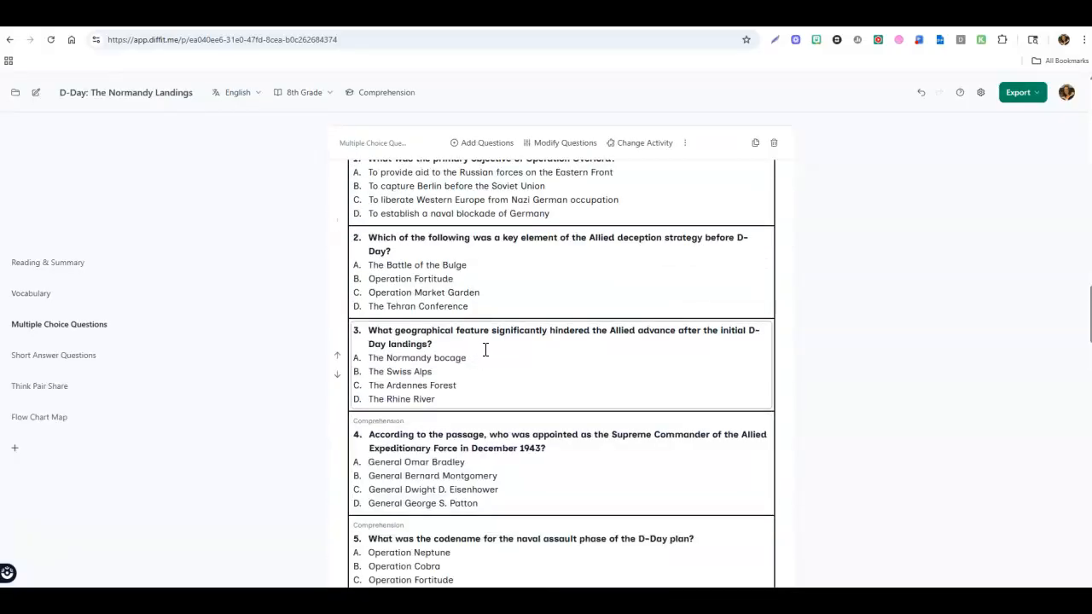
{"action": "scroll", "coordinate": [489, 345], "scroll_direction": "up", "scroll_amount": 1}
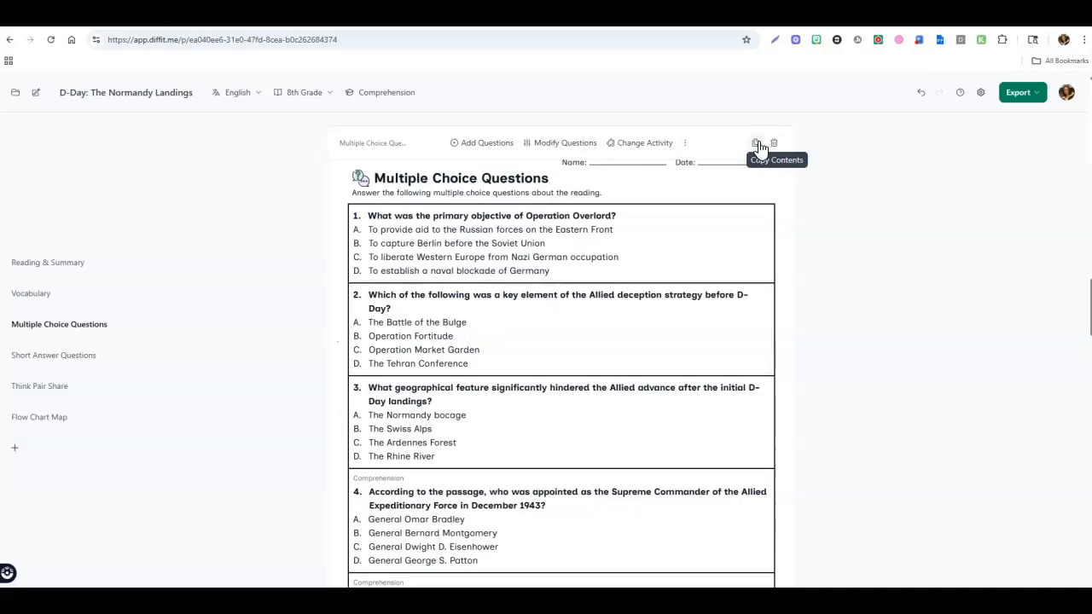
Step: Review the short answer questions and examine their modification options without applying any
{"action": "scroll", "coordinate": [903, 373], "scroll_direction": "down", "scroll_amount": 5}
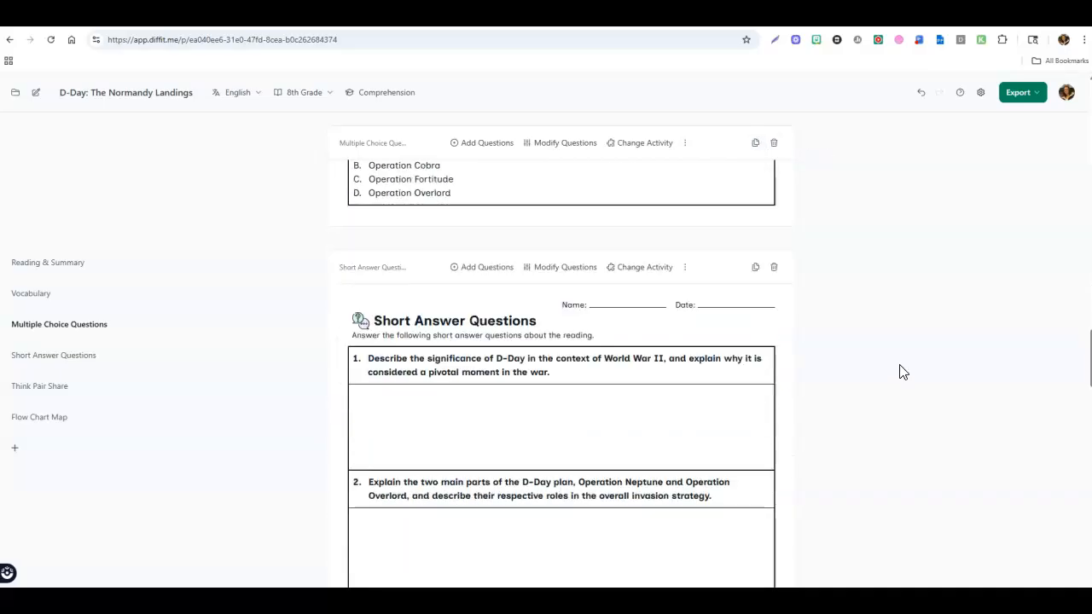
{"action": "scroll", "coordinate": [903, 373], "scroll_direction": "down", "scroll_amount": 1}
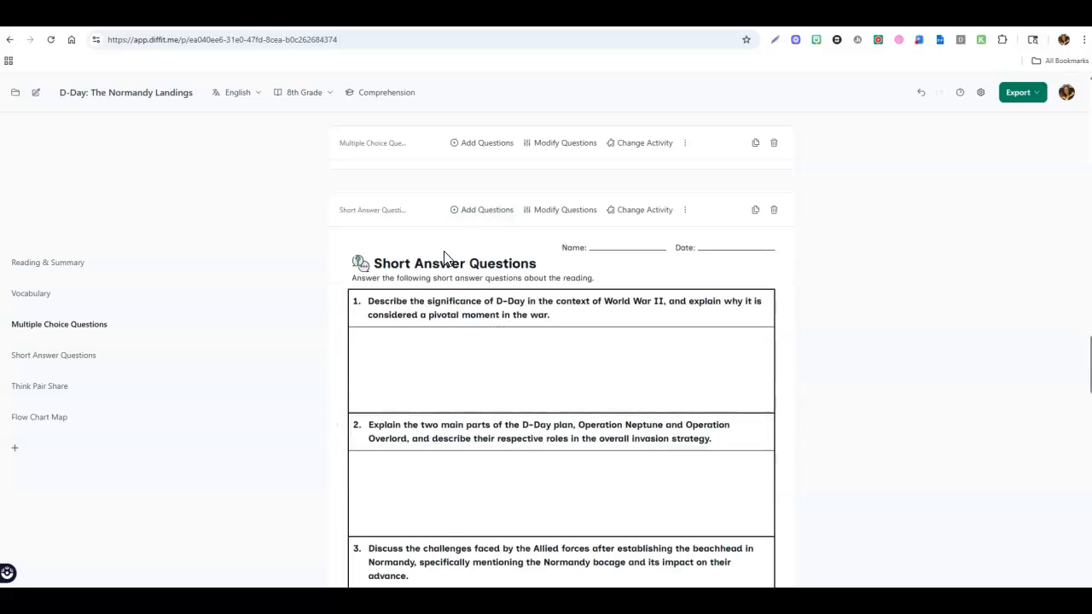
{"action": "left_click", "coordinate": [545, 213]}
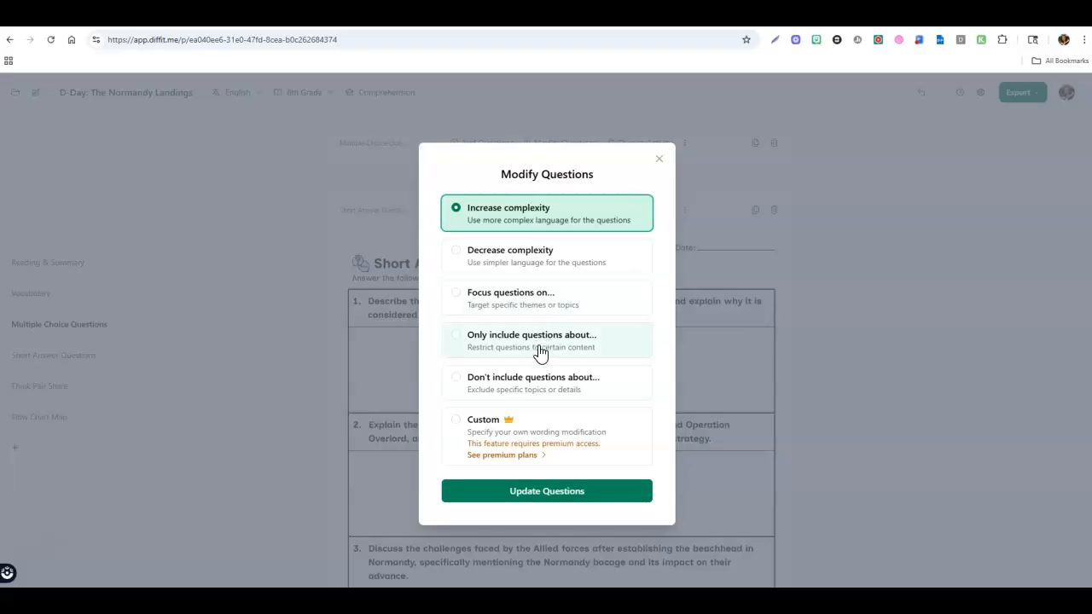
{"action": "left_click", "coordinate": [661, 160]}
Step: Examine the Think Pair Share and Flow Chart Map activities, plus the additional activity and sharing options at the resource's end
{"action": "scroll", "coordinate": [794, 328], "scroll_direction": "down", "scroll_amount": 4}
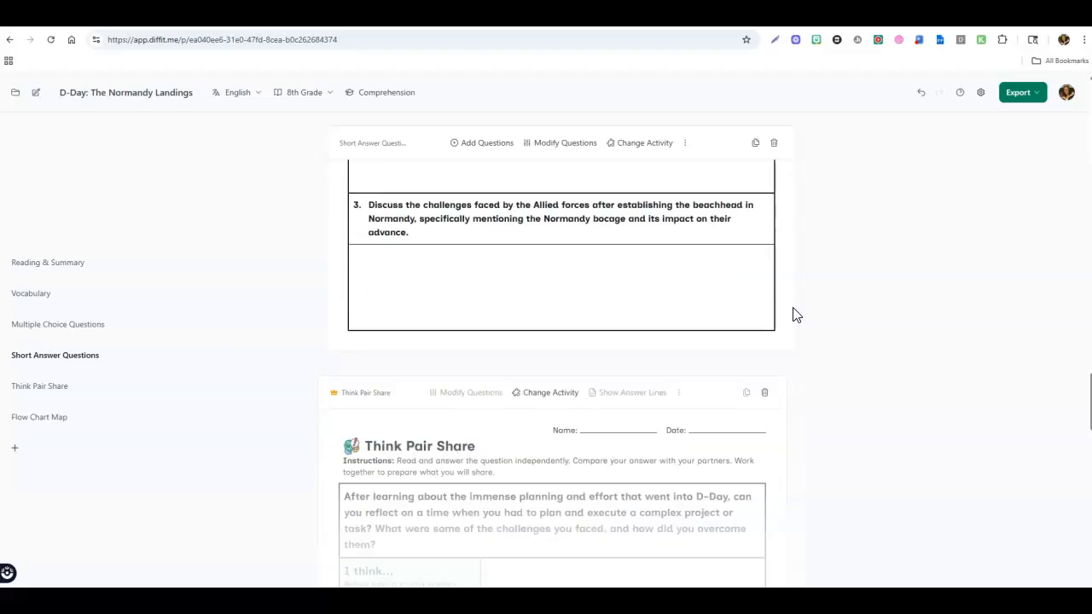
{"action": "scroll", "coordinate": [793, 309], "scroll_direction": "down", "scroll_amount": 3}
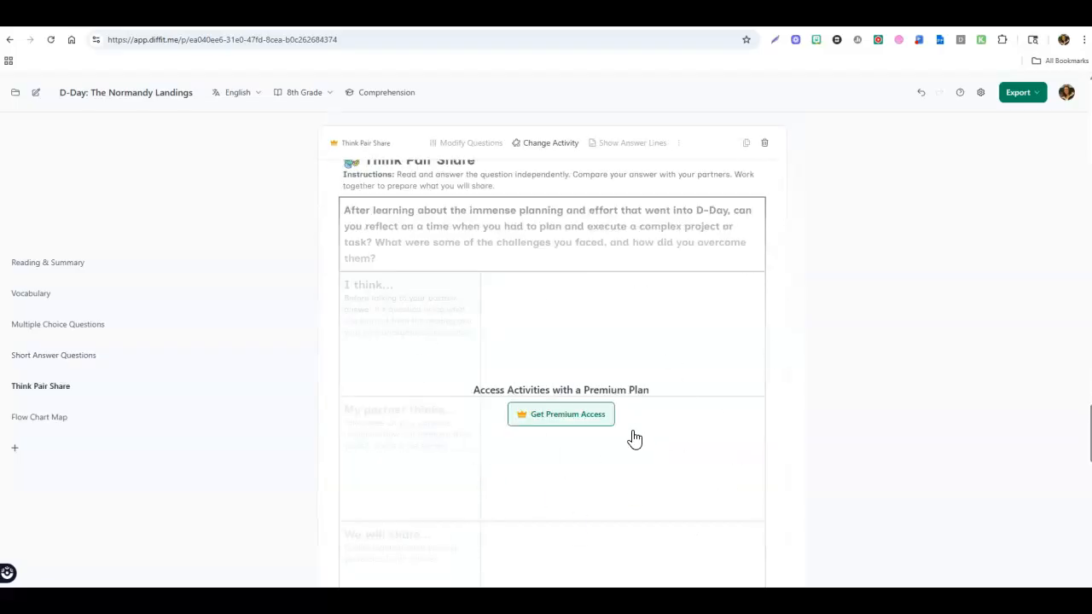
{"action": "scroll", "coordinate": [449, 414], "scroll_direction": "up", "scroll_amount": 1}
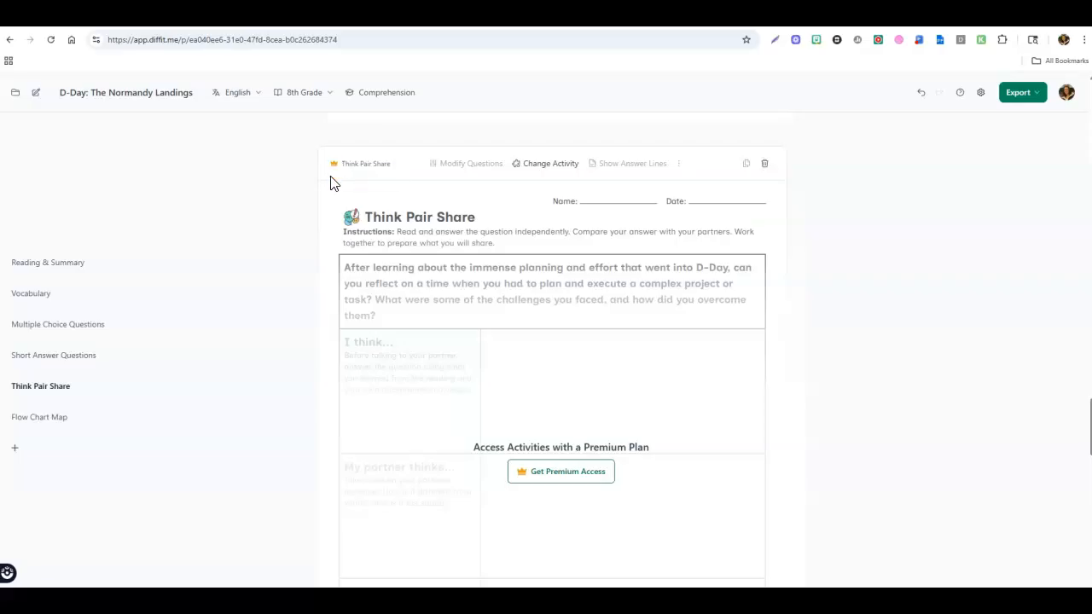
{"action": "scroll", "coordinate": [869, 380], "scroll_direction": "down", "scroll_amount": 3}
{"action": "scroll", "coordinate": [869, 380], "scroll_direction": "down", "scroll_amount": 8}
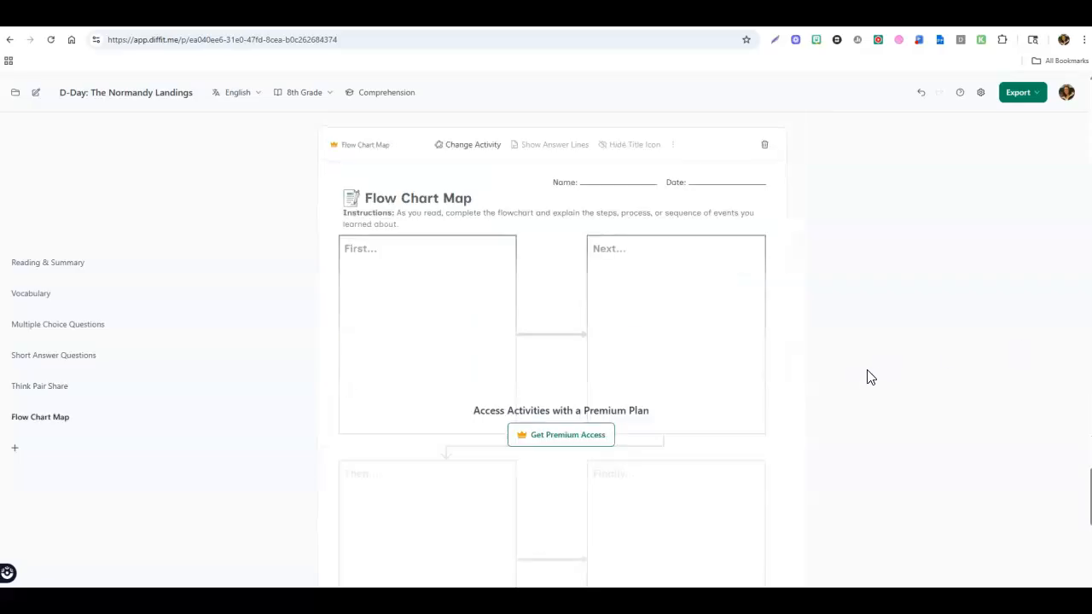
{"action": "scroll", "coordinate": [877, 363], "scroll_direction": "down", "scroll_amount": 2}
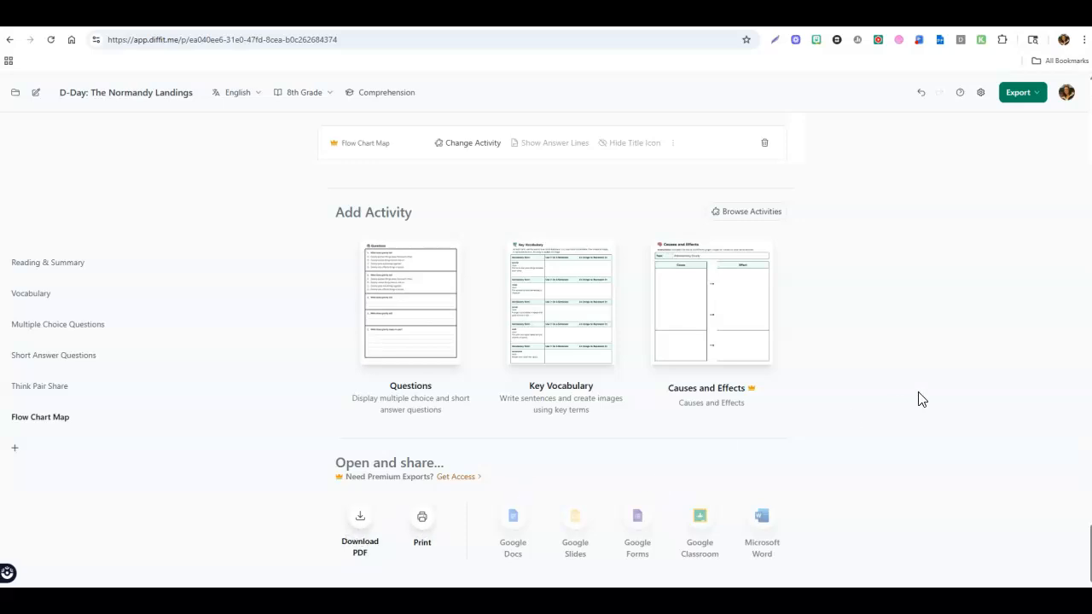
Step: Translate the D-Day: The Normandy Landings resource from English into Spanish
{"action": "scroll", "coordinate": [918, 397], "scroll_direction": "up", "scroll_amount": 15}
{"action": "scroll", "coordinate": [912, 359], "scroll_direction": "up", "scroll_amount": 15}
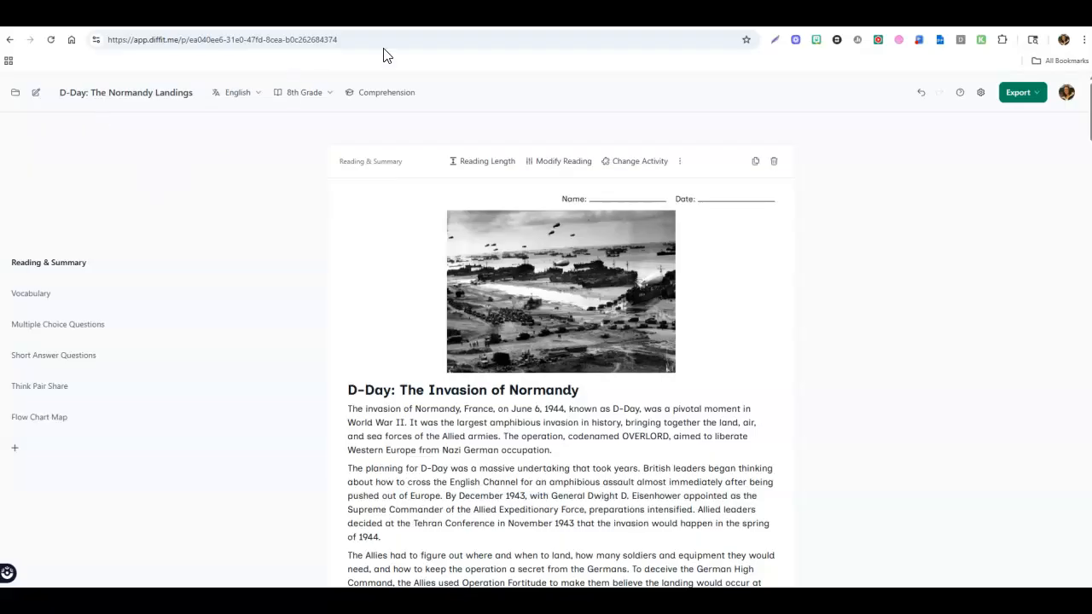
{"action": "left_click", "coordinate": [261, 99]}
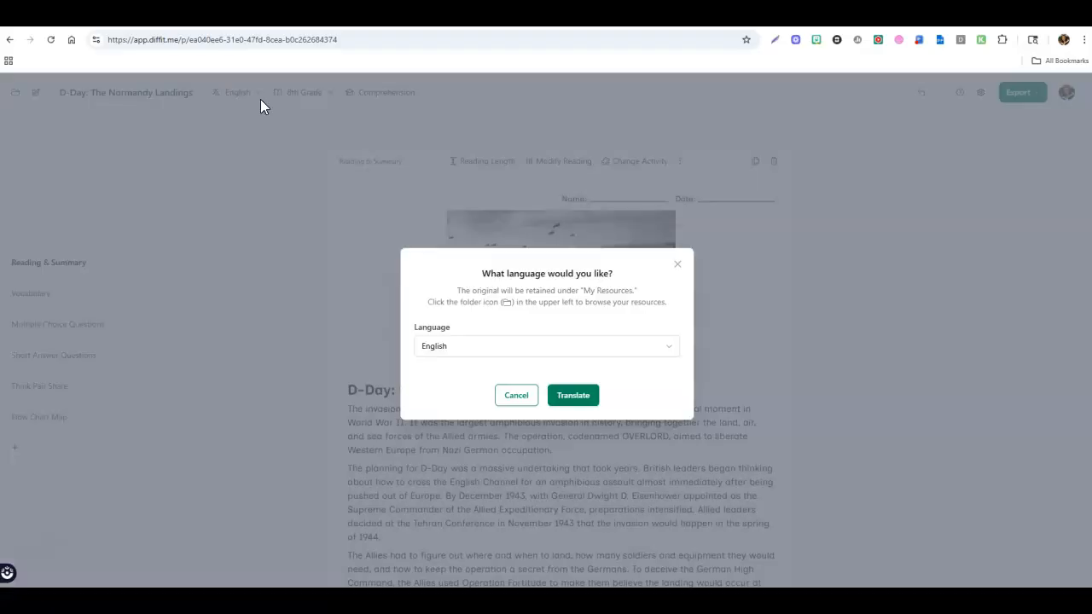
{"action": "left_click", "coordinate": [546, 350]}
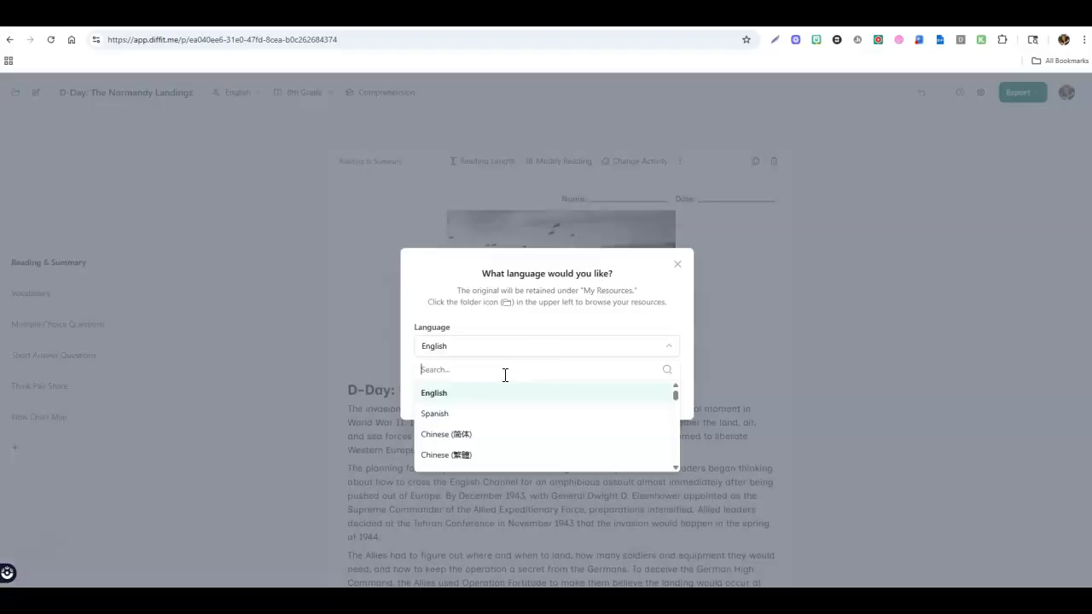
{"action": "left_click", "coordinate": [442, 412]}
{"action": "left_click", "coordinate": [582, 398]}
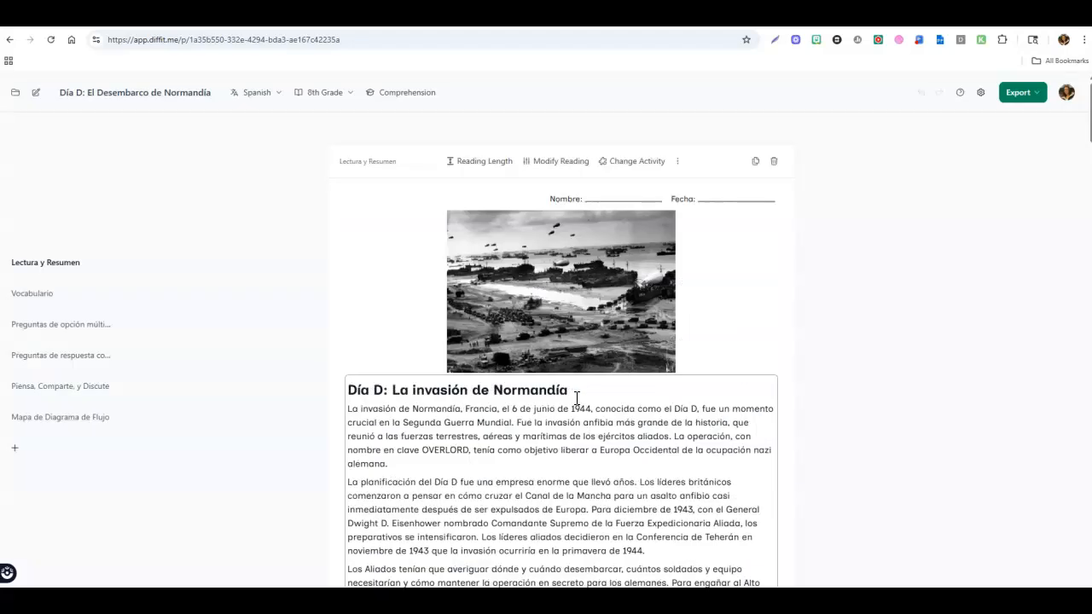
Step: Review the Spanish version's reading passage, summary and vocabulary section
{"action": "scroll", "coordinate": [551, 451], "scroll_direction": "down", "scroll_amount": 3}
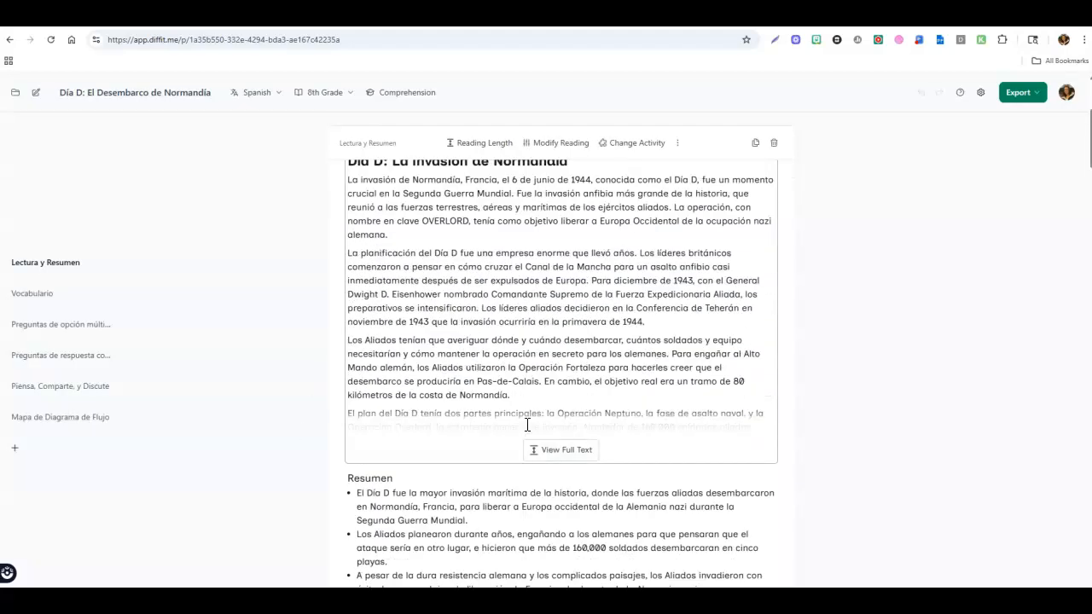
{"action": "scroll", "coordinate": [411, 442], "scroll_direction": "down", "scroll_amount": 1}
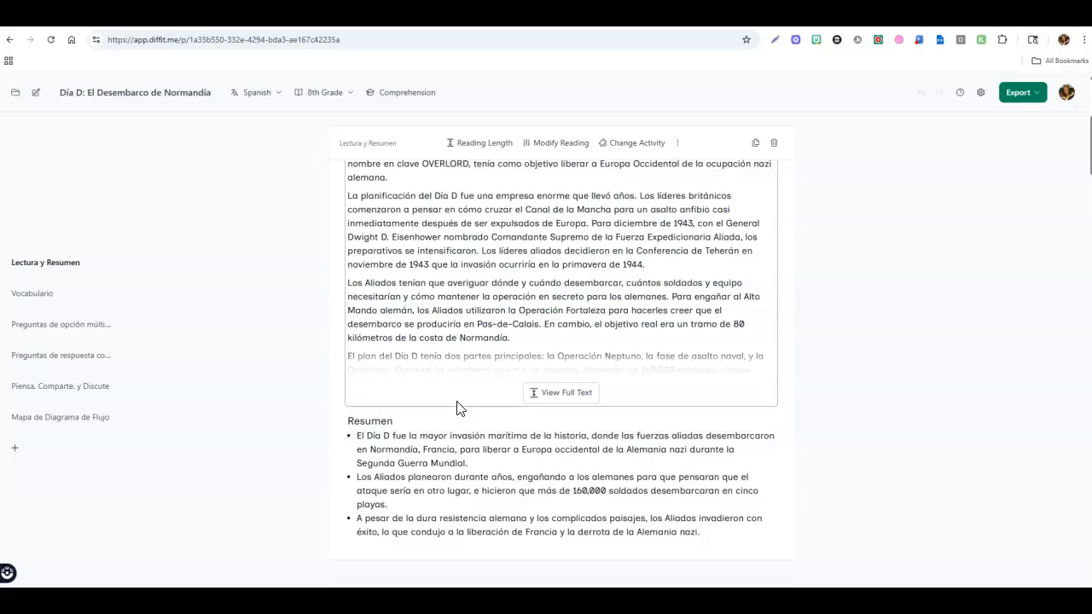
{"action": "scroll", "coordinate": [458, 409], "scroll_direction": "up", "scroll_amount": 1}
{"action": "scroll", "coordinate": [458, 413], "scroll_direction": "up", "scroll_amount": 1}
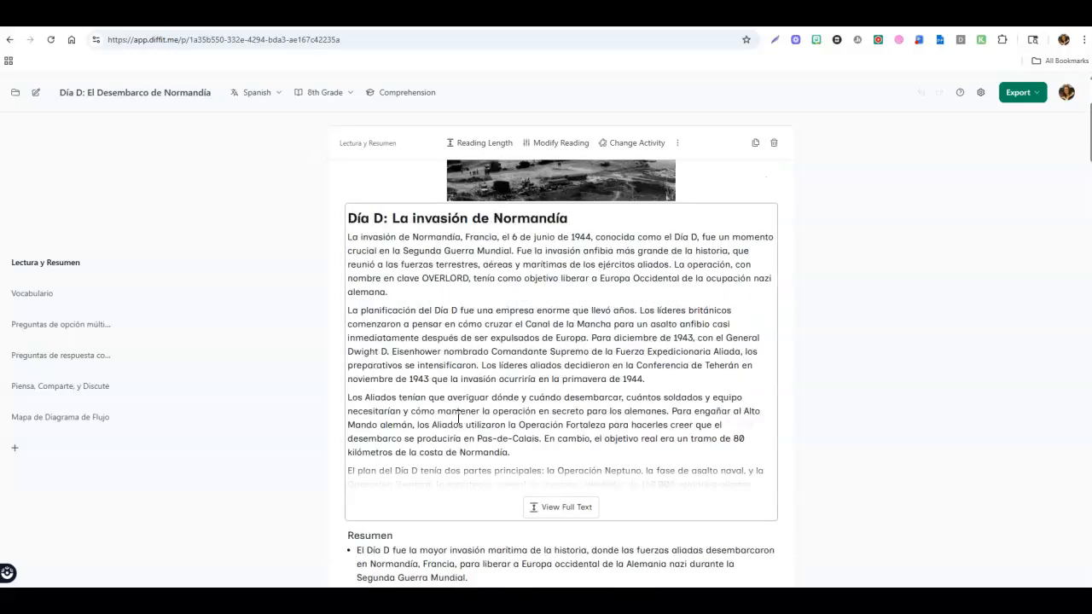
{"action": "scroll", "coordinate": [458, 417], "scroll_direction": "down", "scroll_amount": 4}
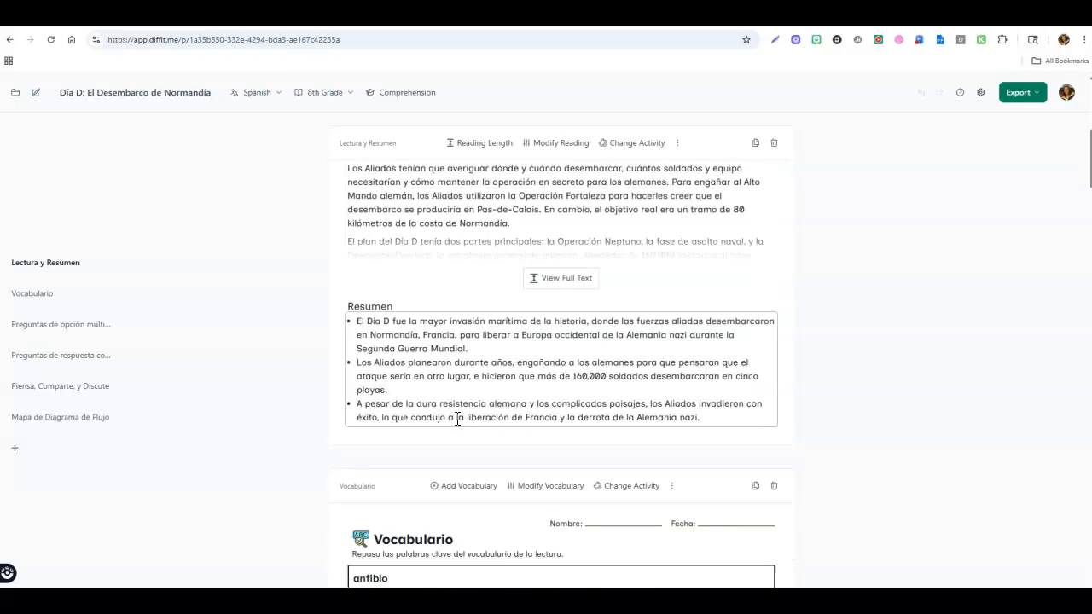
{"action": "scroll", "coordinate": [458, 418], "scroll_direction": "down", "scroll_amount": 3}
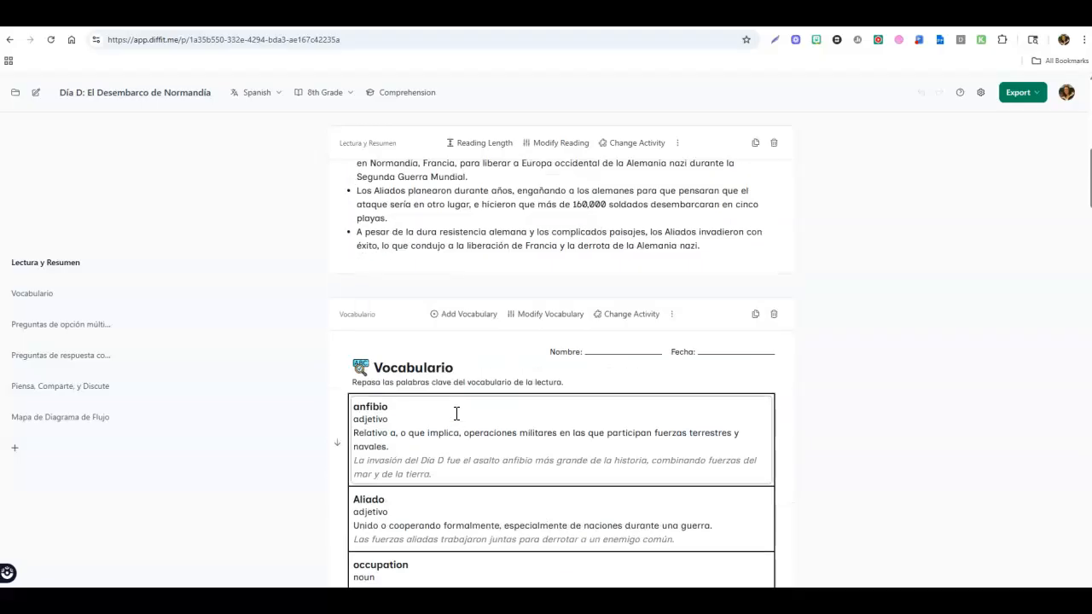
{"action": "scroll", "coordinate": [458, 416], "scroll_direction": "up", "scroll_amount": 8}
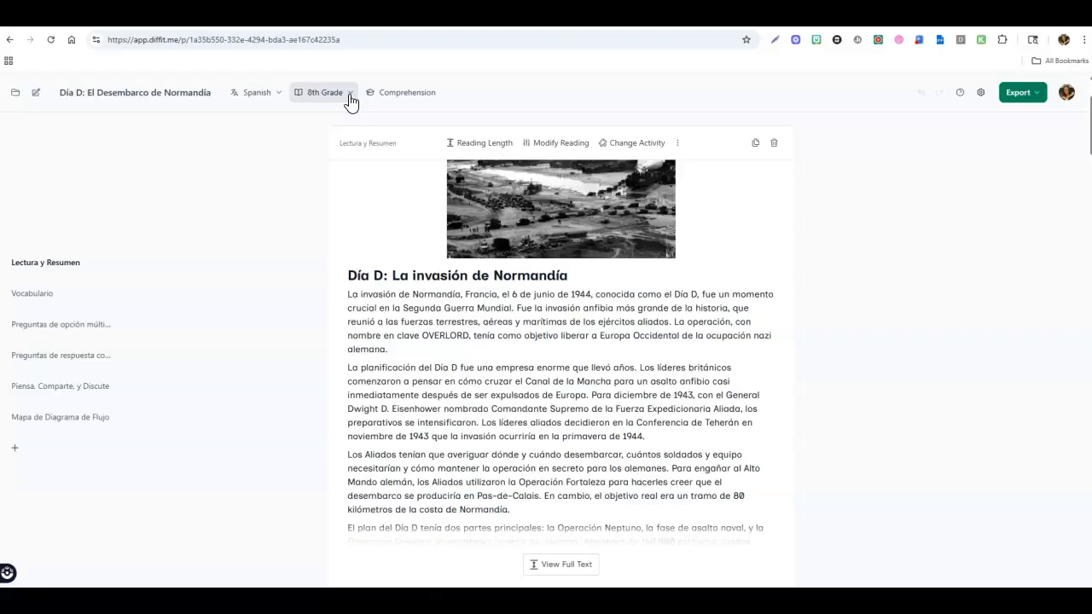
Step: Open the saved resources list and look through the original, translated and older resources
{"action": "left_click", "coordinate": [17, 97]}
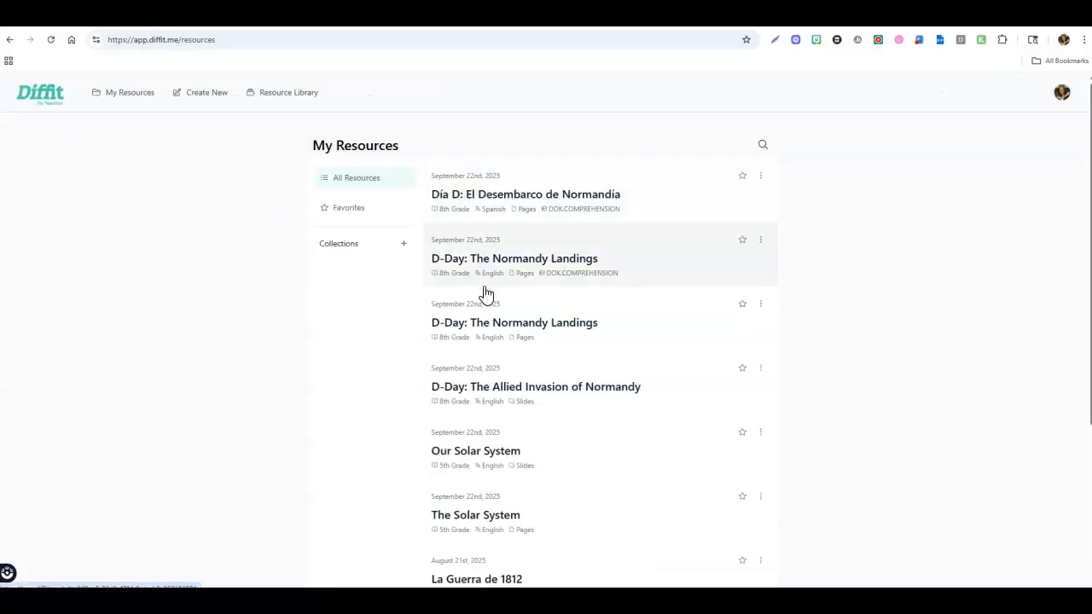
{"action": "scroll", "coordinate": [500, 296], "scroll_direction": "down", "scroll_amount": 3}
{"action": "scroll", "coordinate": [501, 296], "scroll_direction": "up", "scroll_amount": 3}
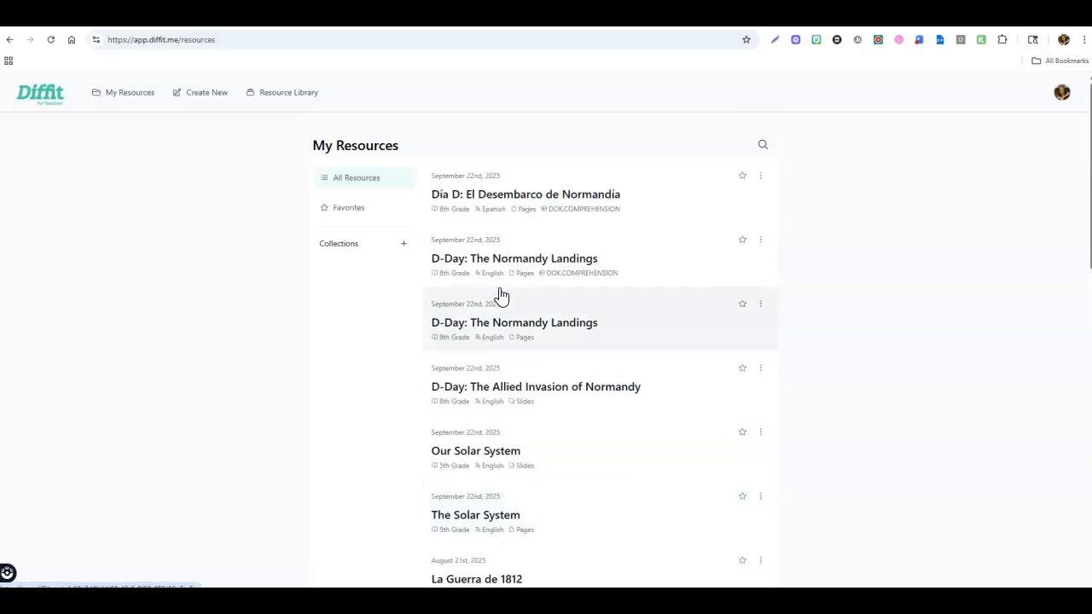
{"action": "scroll", "coordinate": [500, 263], "scroll_direction": "down", "scroll_amount": 10}
{"action": "scroll", "coordinate": [501, 259], "scroll_direction": "up", "scroll_amount": 10}
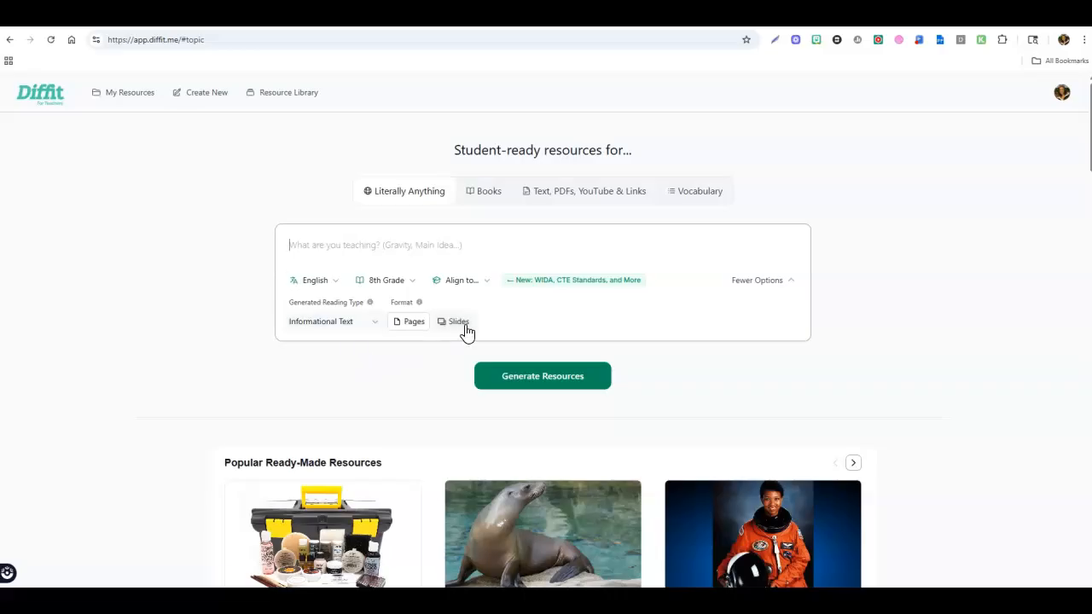
Step: Generate a new 4th-grade English resource on "Volcanos" in Slides format, using Informational Text as the reading type
{"action": "type", "text": "Volcanos"}
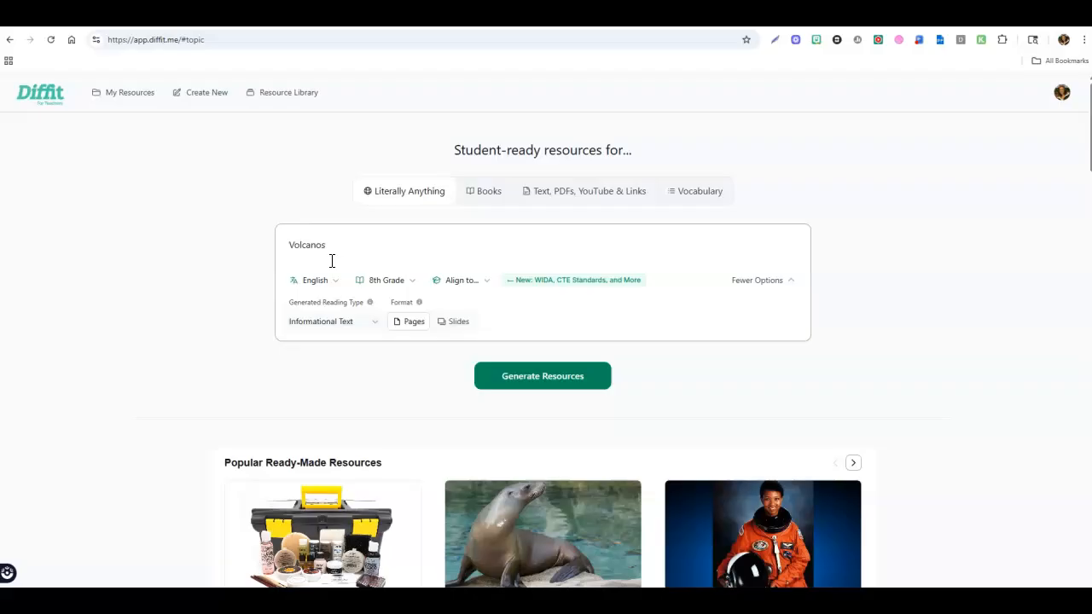
{"action": "left_click", "coordinate": [401, 285]}
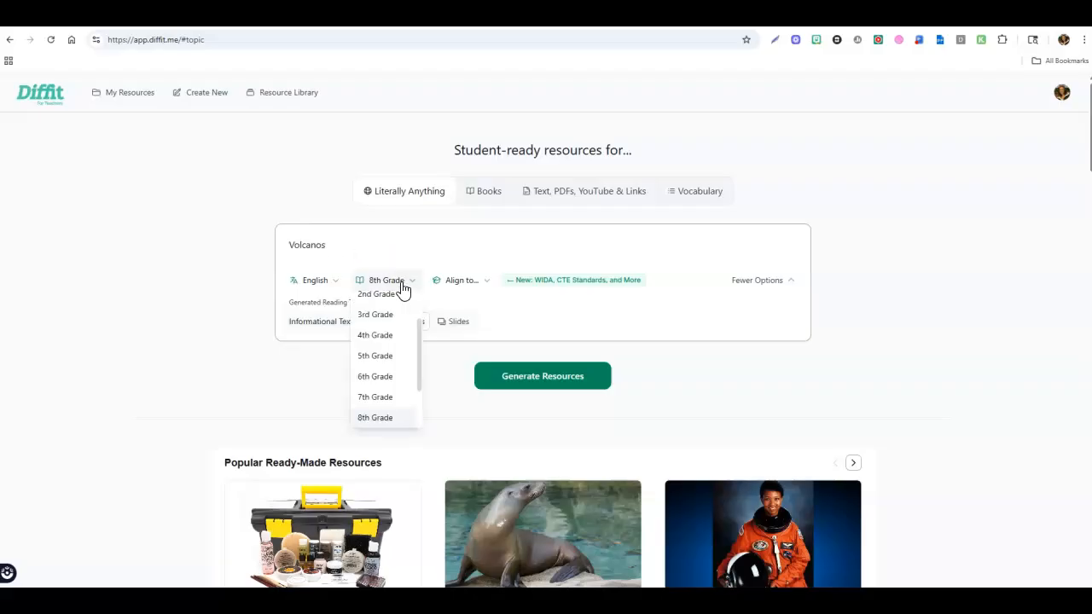
{"action": "left_click", "coordinate": [380, 335]}
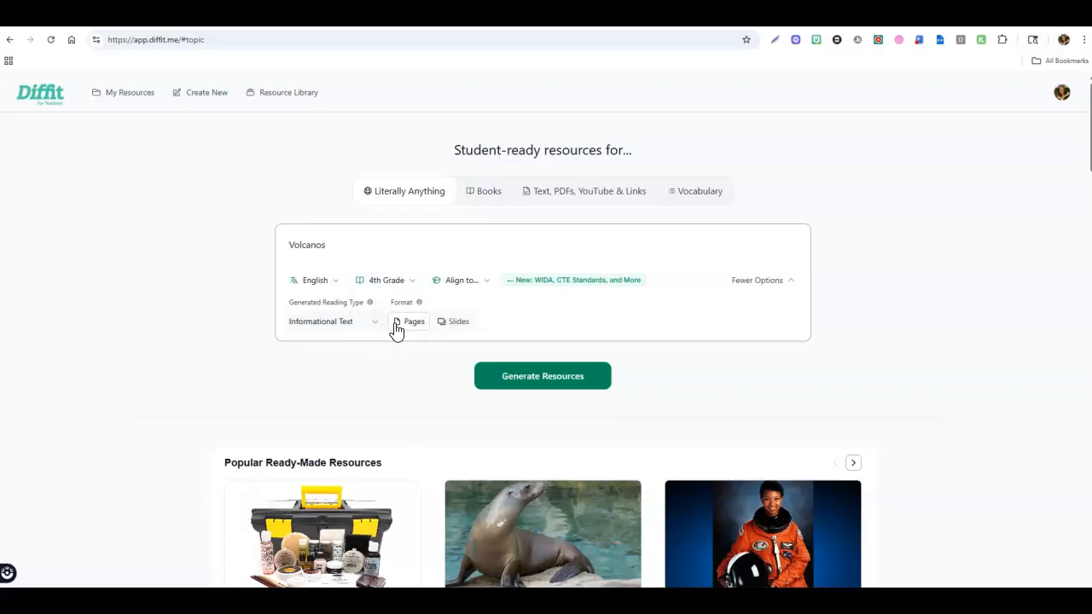
{"action": "left_click", "coordinate": [459, 322]}
{"action": "left_click", "coordinate": [544, 381]}
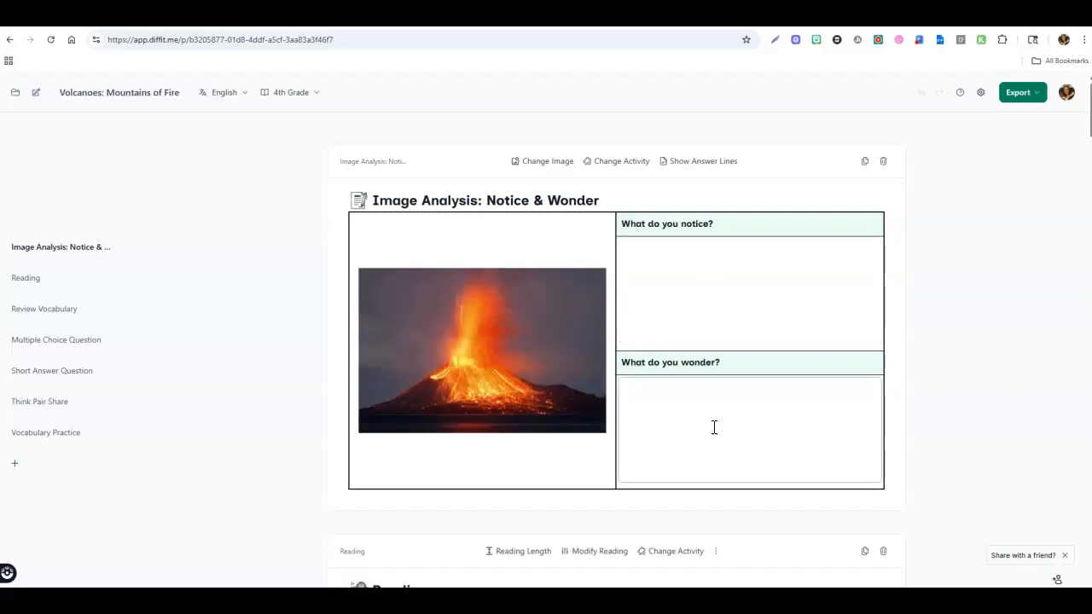
Step: Check the alternative activities for the Image Analysis: Notice & Wonder slide without changing it, and show its answer lines
{"action": "left_click", "coordinate": [631, 163]}
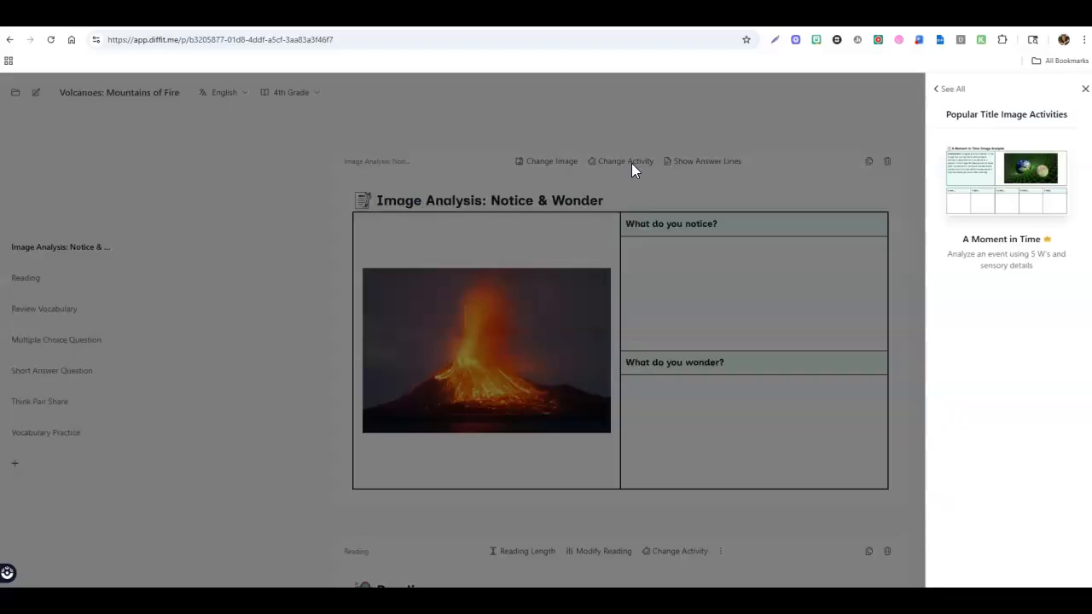
{"action": "mouse_move", "coordinate": [1048, 256]}
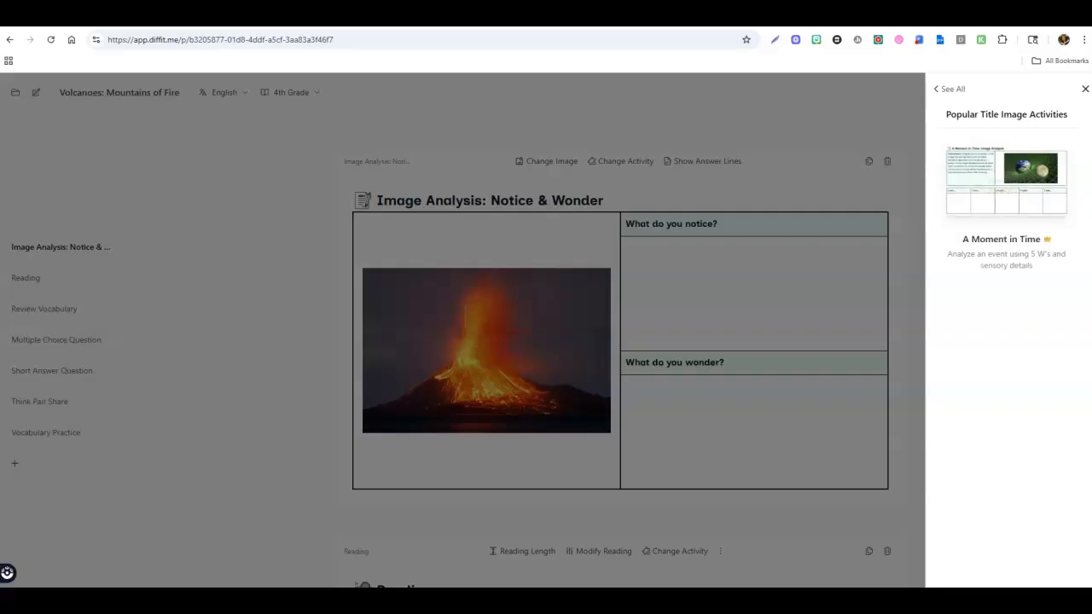
{"action": "left_click", "coordinate": [1083, 90]}
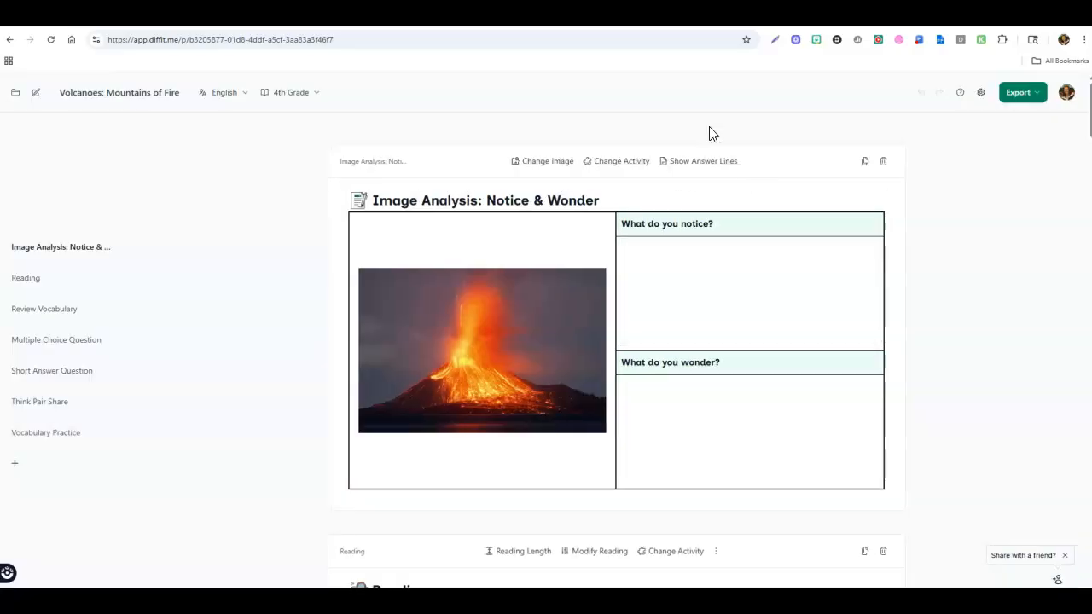
{"action": "left_click", "coordinate": [708, 167]}
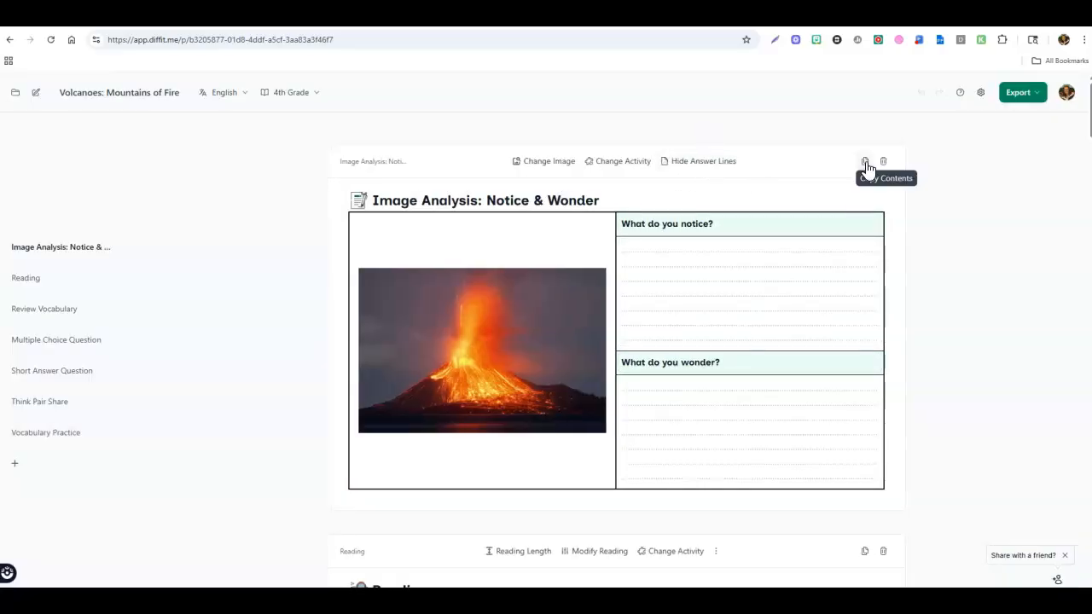
Step: Check the export formats offered for the slides resource and examine the Reading slide's editable text
{"action": "left_click", "coordinate": [1034, 93]}
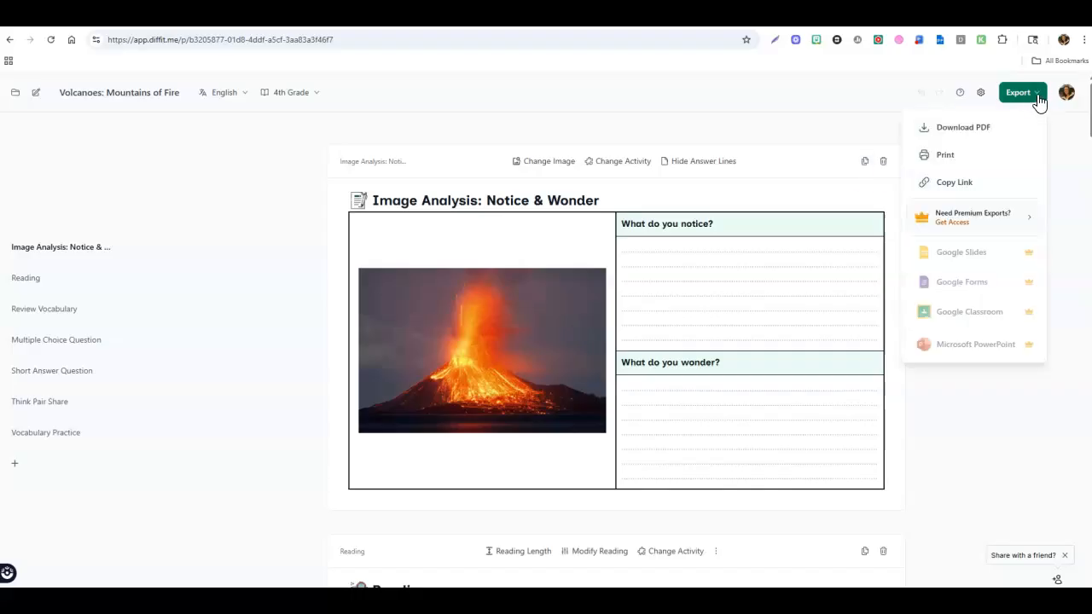
{"action": "left_click", "coordinate": [945, 452]}
{"action": "scroll", "coordinate": [949, 446], "scroll_direction": "down", "scroll_amount": 2}
{"action": "scroll", "coordinate": [949, 445], "scroll_direction": "down", "scroll_amount": 6}
{"action": "scroll", "coordinate": [569, 343], "scroll_direction": "up", "scroll_amount": 2}
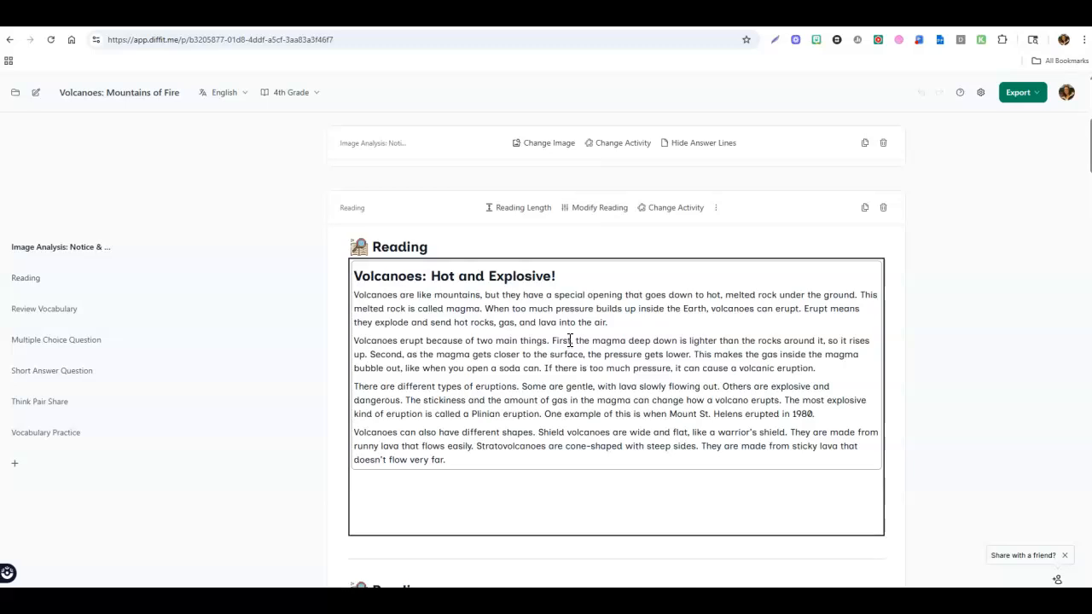
{"action": "left_click", "coordinate": [569, 354]}
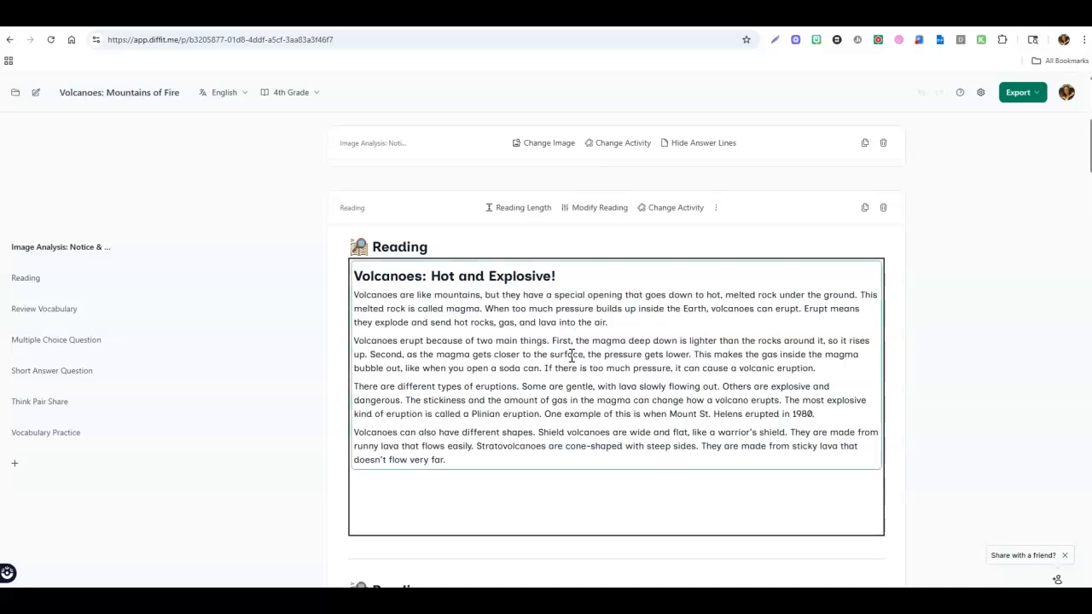
{"action": "left_click", "coordinate": [539, 485]}
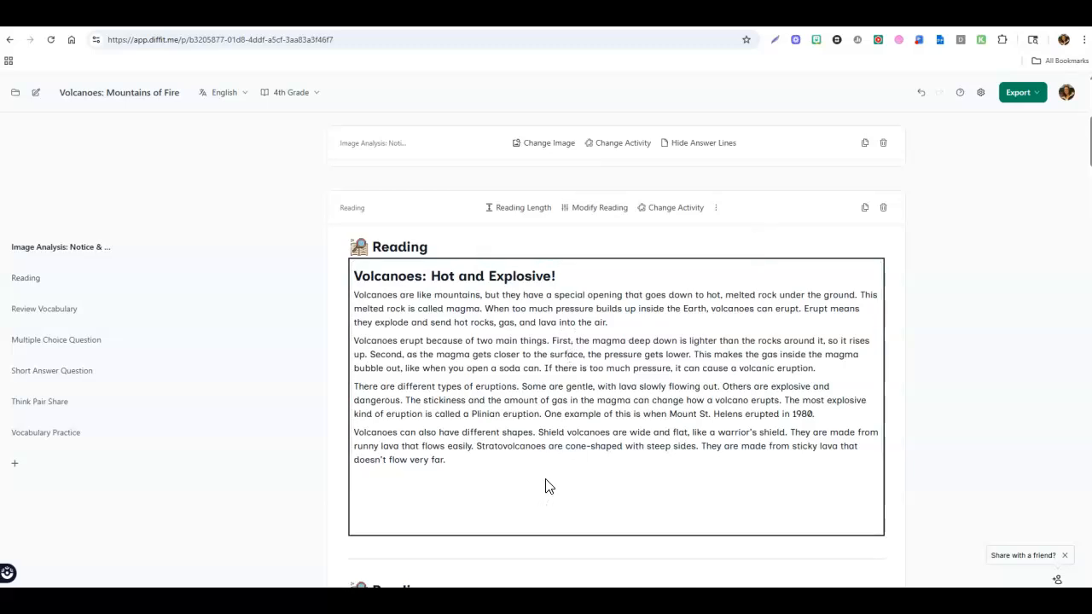
Step: Review the volcano resource's reading sources, vocabulary, multiple choice, short answer and Think Pair Share slides
{"action": "scroll", "coordinate": [585, 336], "scroll_direction": "down", "scroll_amount": 10}
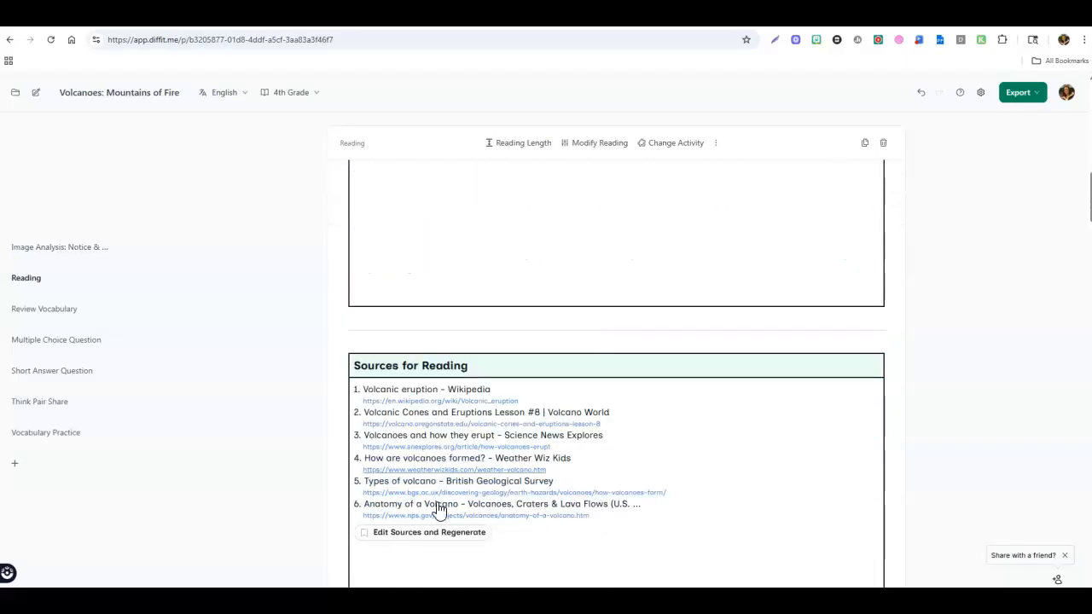
{"action": "scroll", "coordinate": [568, 341], "scroll_direction": "down", "scroll_amount": 4}
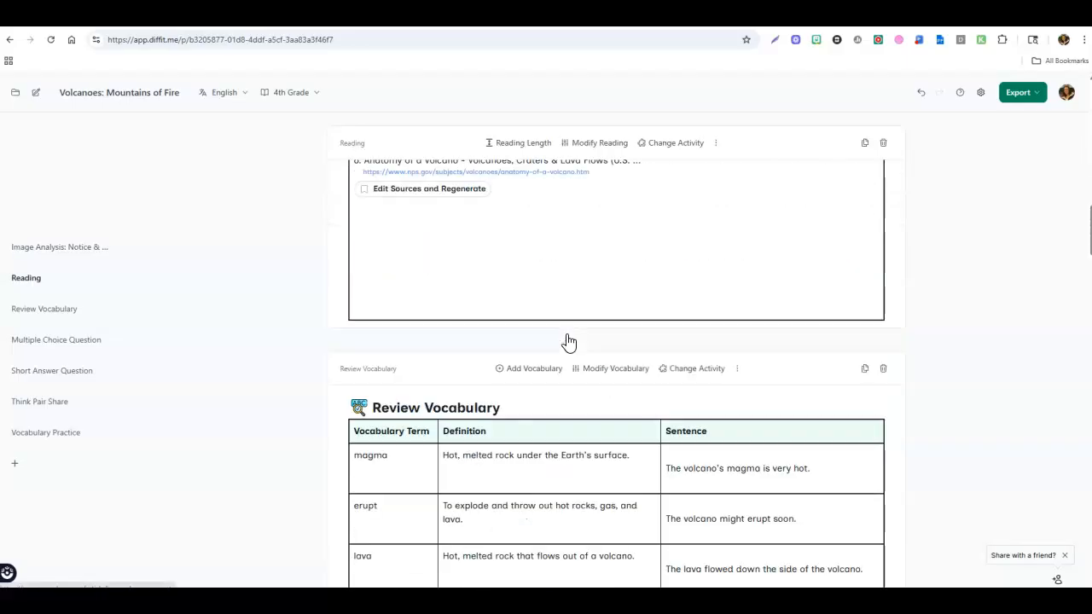
{"action": "scroll", "coordinate": [736, 487], "scroll_direction": "down", "scroll_amount": 2}
{"action": "scroll", "coordinate": [697, 390], "scroll_direction": "down", "scroll_amount": 4}
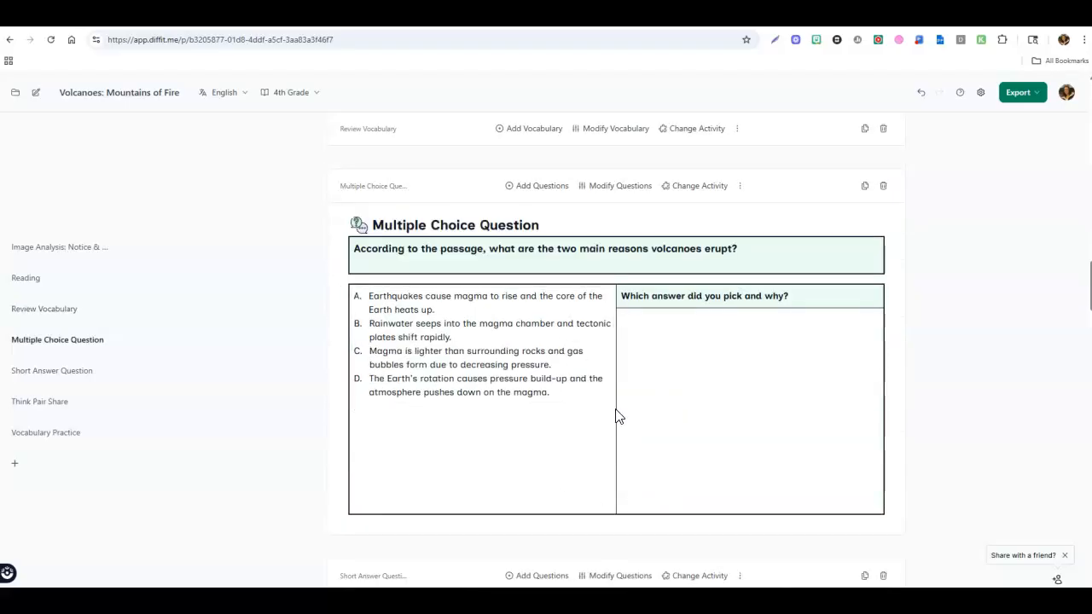
{"action": "scroll", "coordinate": [618, 416], "scroll_direction": "down", "scroll_amount": 5}
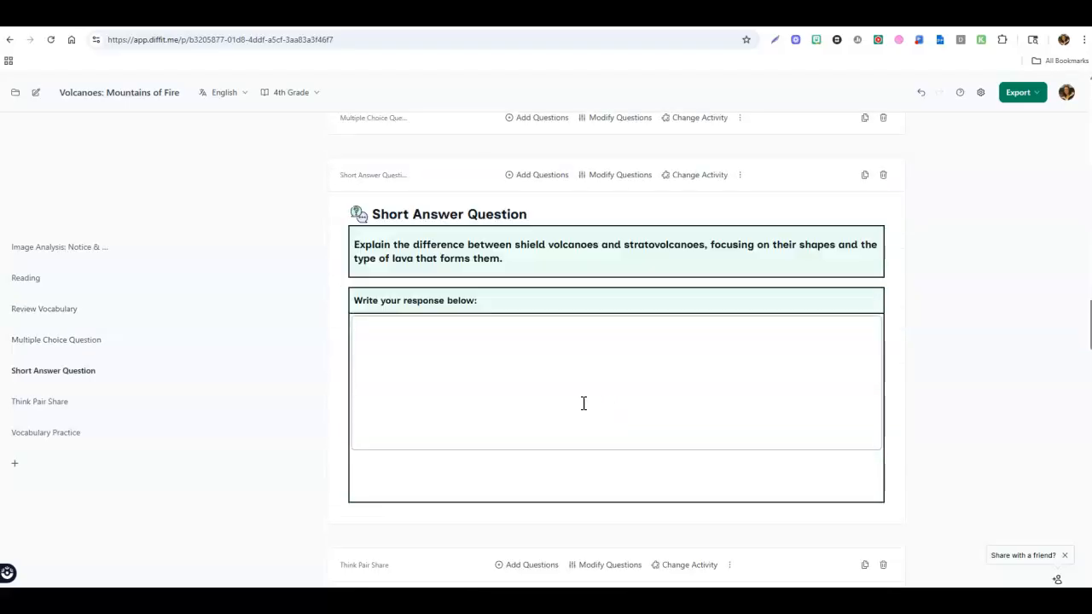
{"action": "scroll", "coordinate": [583, 402], "scroll_direction": "down", "scroll_amount": 3}
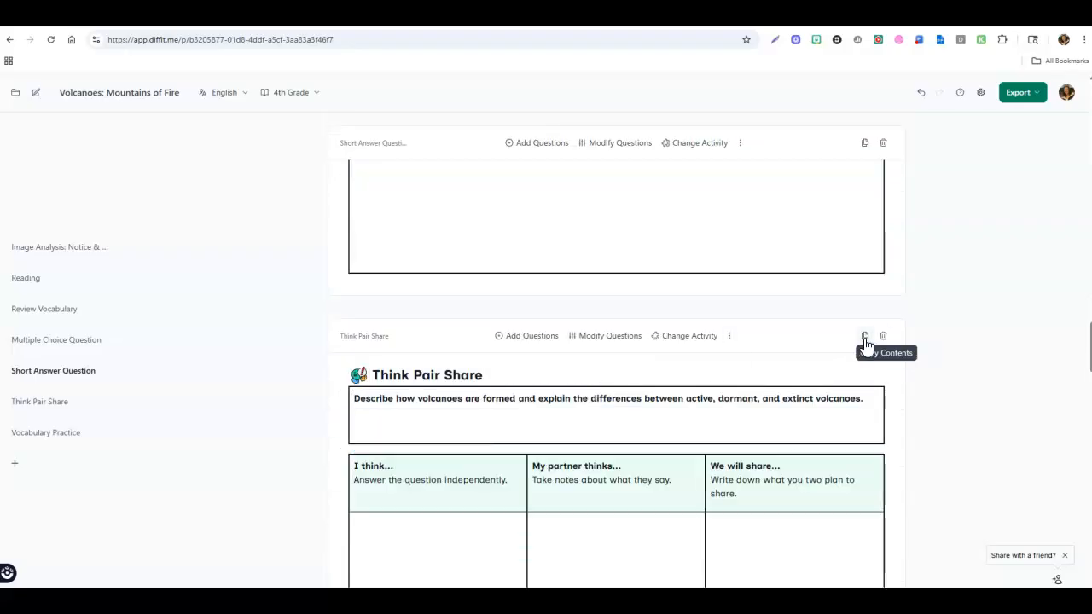
Step: Copy the volcano resource's share link and open it in a new Incognito window
{"action": "left_click", "coordinate": [1039, 96]}
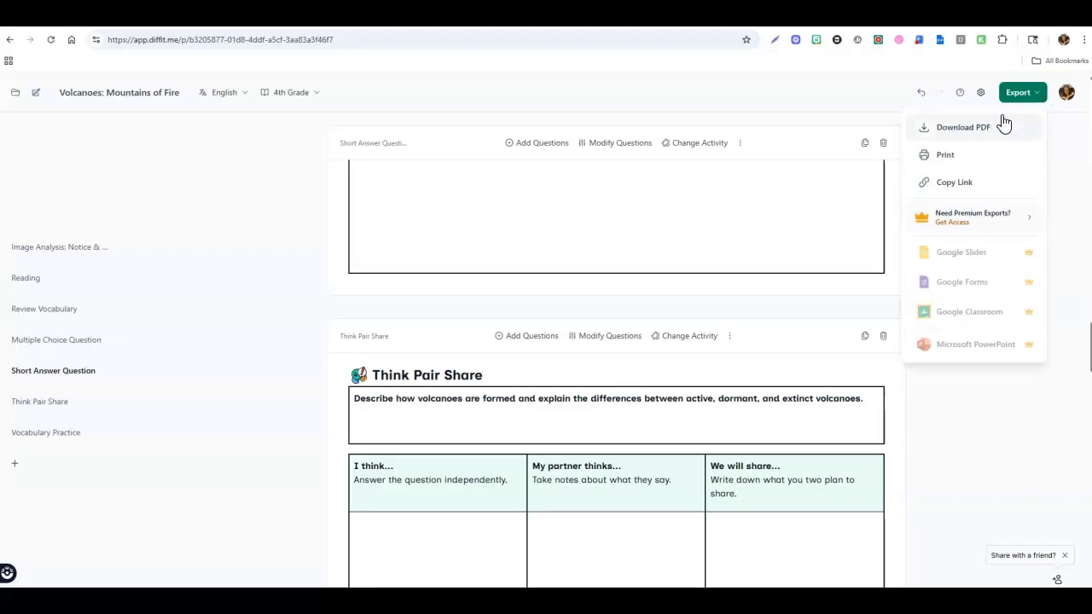
{"action": "left_click", "coordinate": [943, 191]}
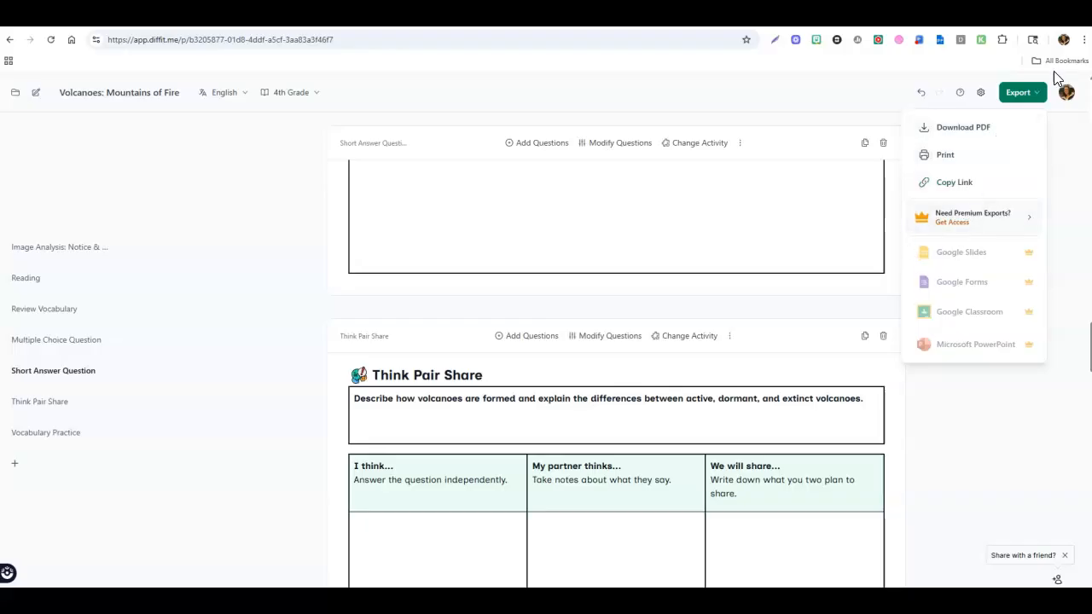
{"action": "left_click", "coordinate": [1084, 39]}
{"action": "left_click", "coordinate": [996, 120]}
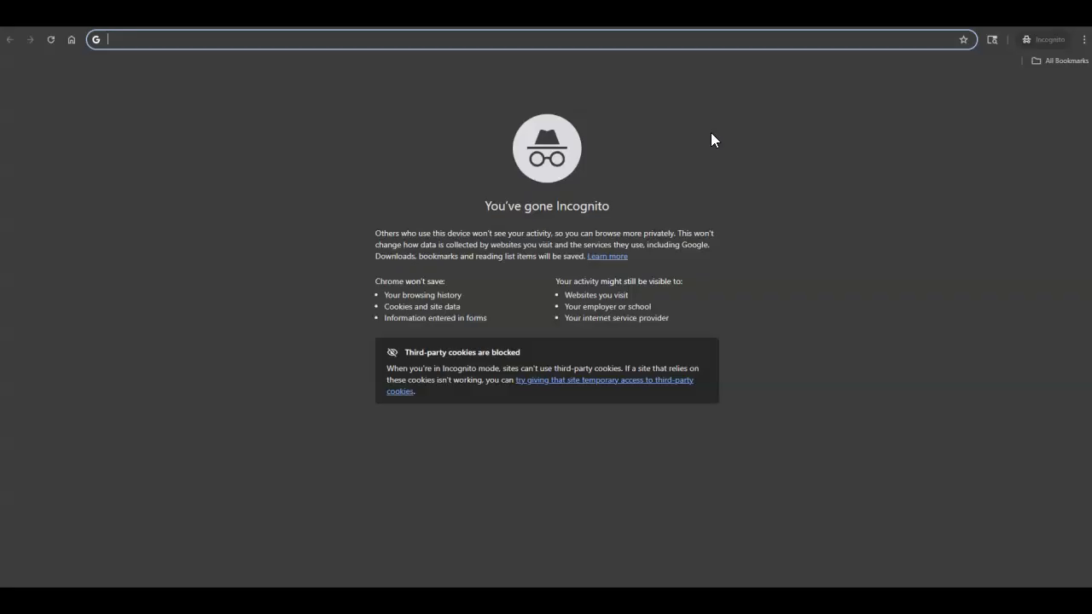
{"action": "key", "text": "ctrl+v"}
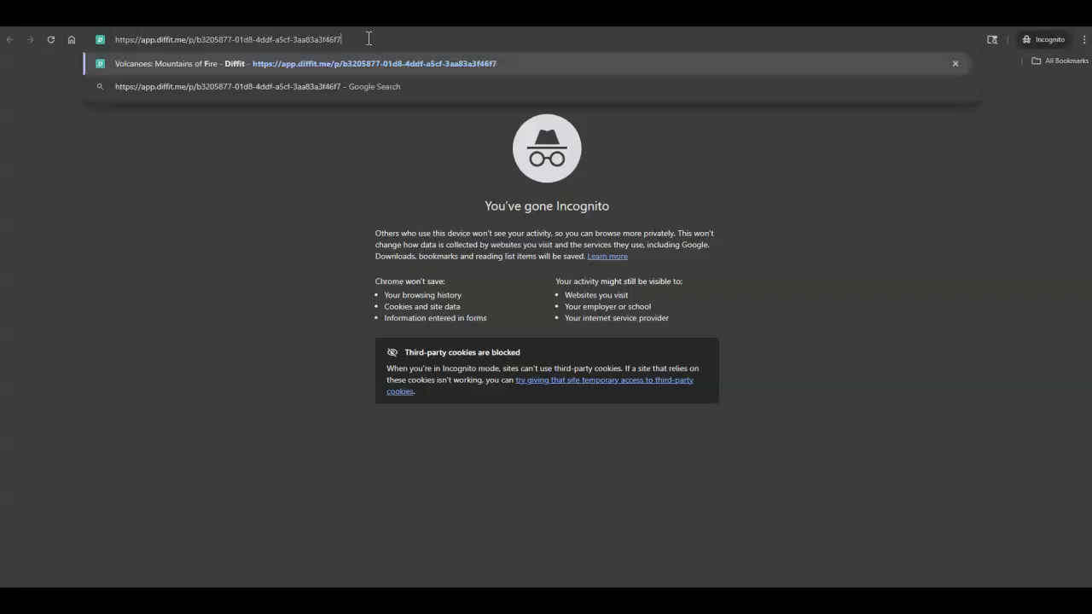
{"action": "key", "text": "Return"}
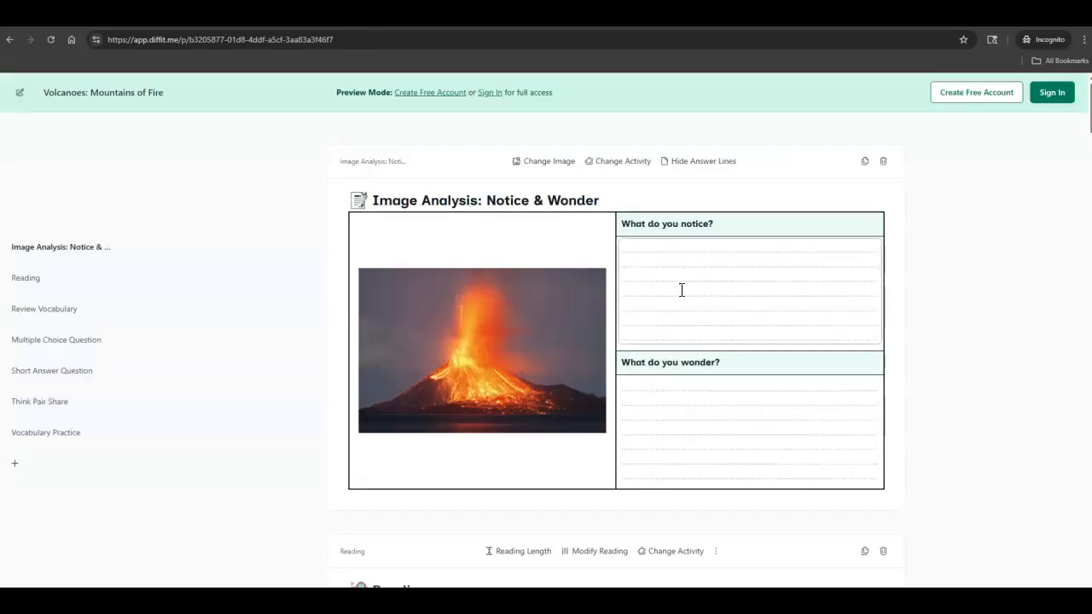
Step: Try to edit the "What do you notice?" response area in the signed-out shared preview
{"action": "left_click", "coordinate": [682, 290]}
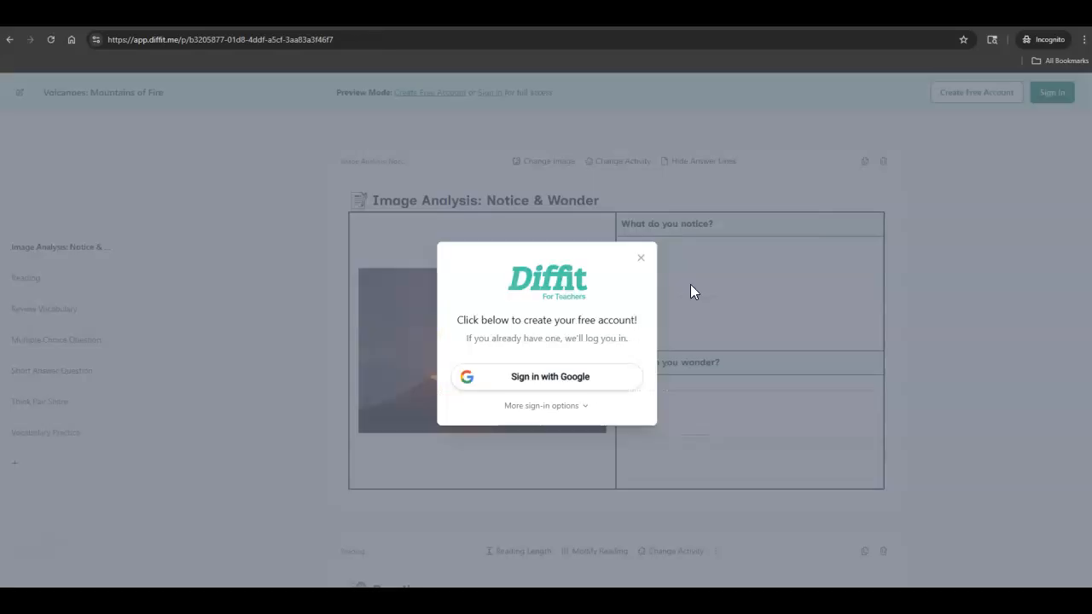
{"action": "left_click", "coordinate": [640, 256]}
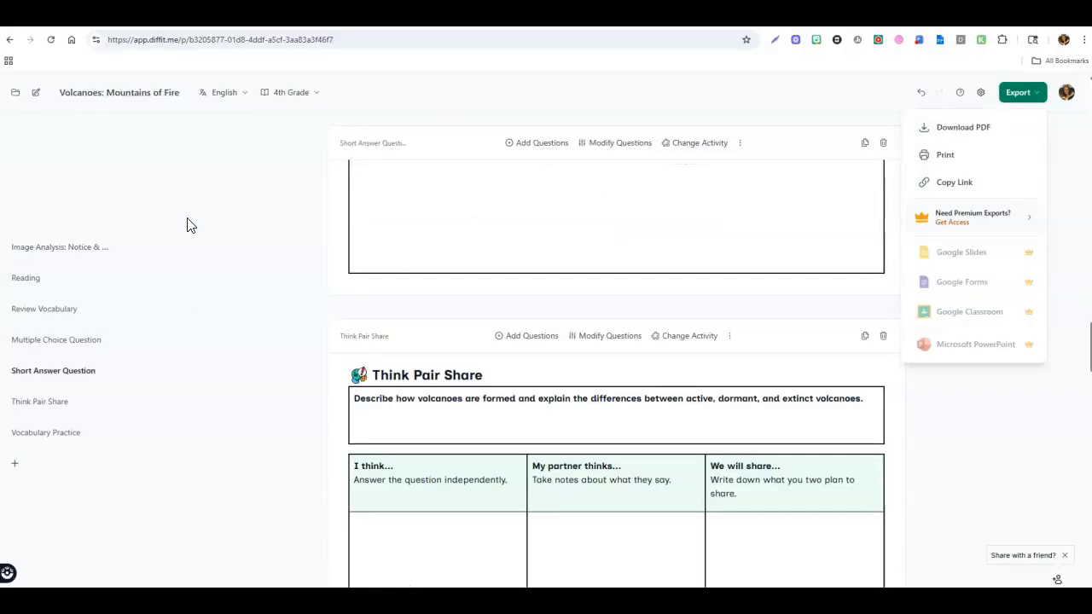
Step: Return to the signed-in volcano resource and start a new resource from it
{"action": "scroll", "coordinate": [207, 232], "scroll_direction": "up", "scroll_amount": 15}
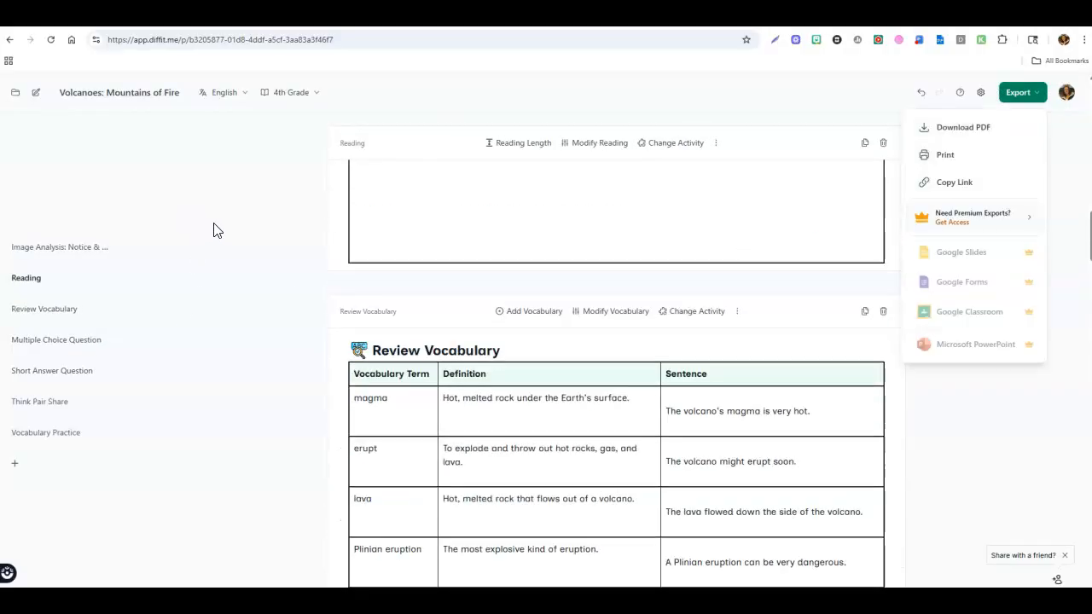
{"action": "scroll", "coordinate": [215, 230], "scroll_direction": "up", "scroll_amount": 3}
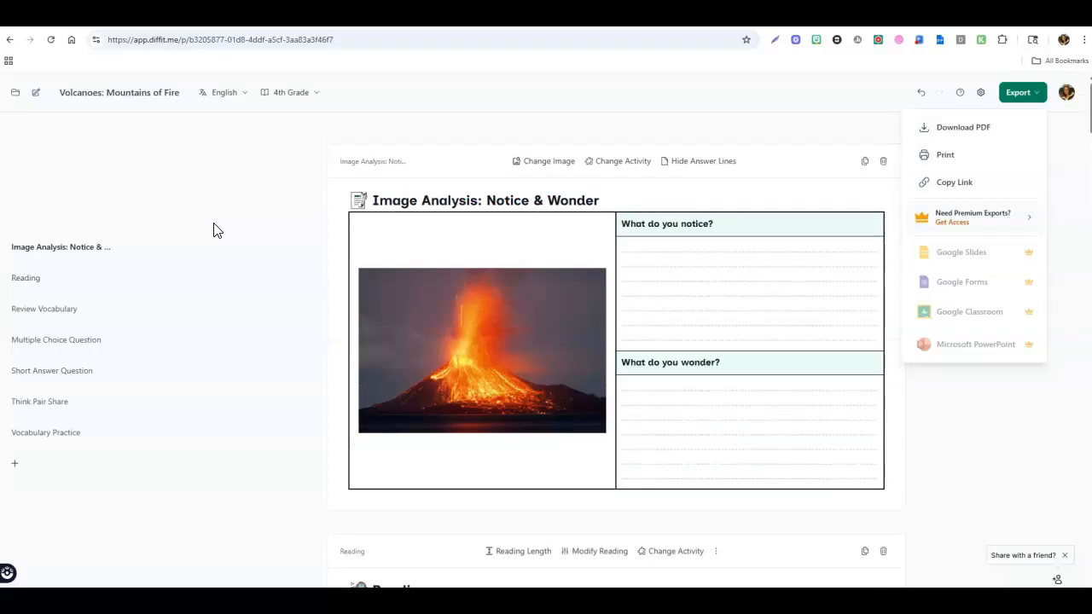
{"action": "left_click", "coordinate": [36, 92]}
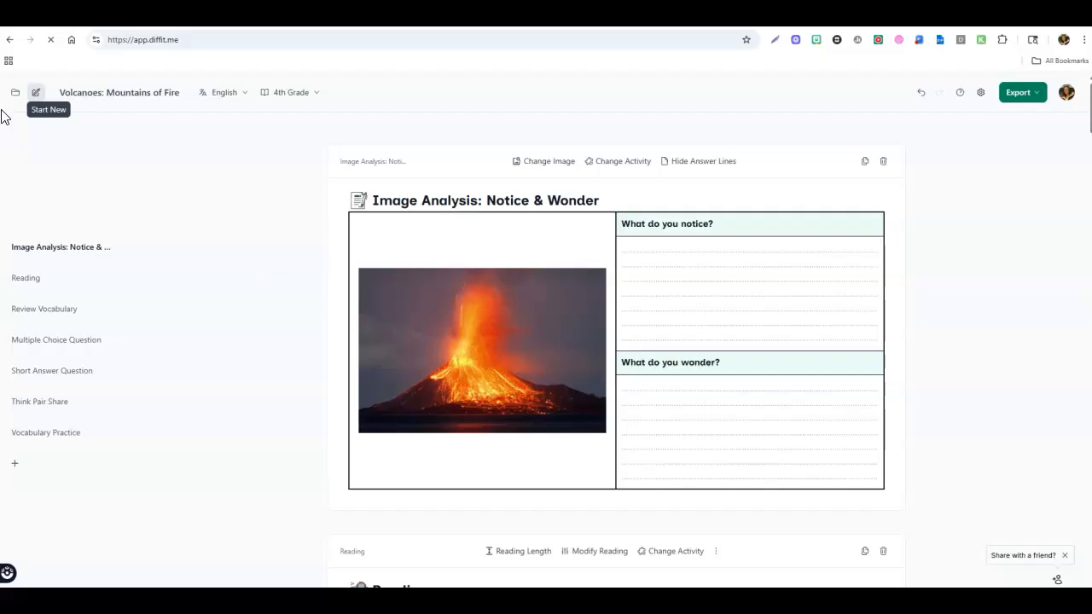